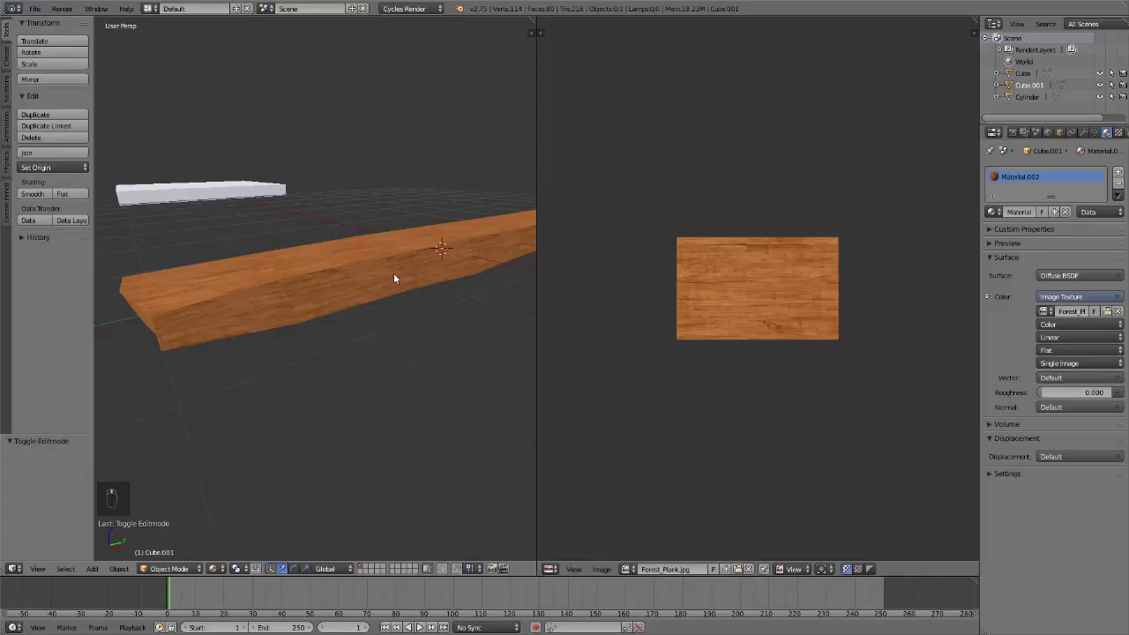
- Move the wooden plank (Cube.001) along Y to 16.256, away from the white slab
middle_drag(393, 273, 432, 300)
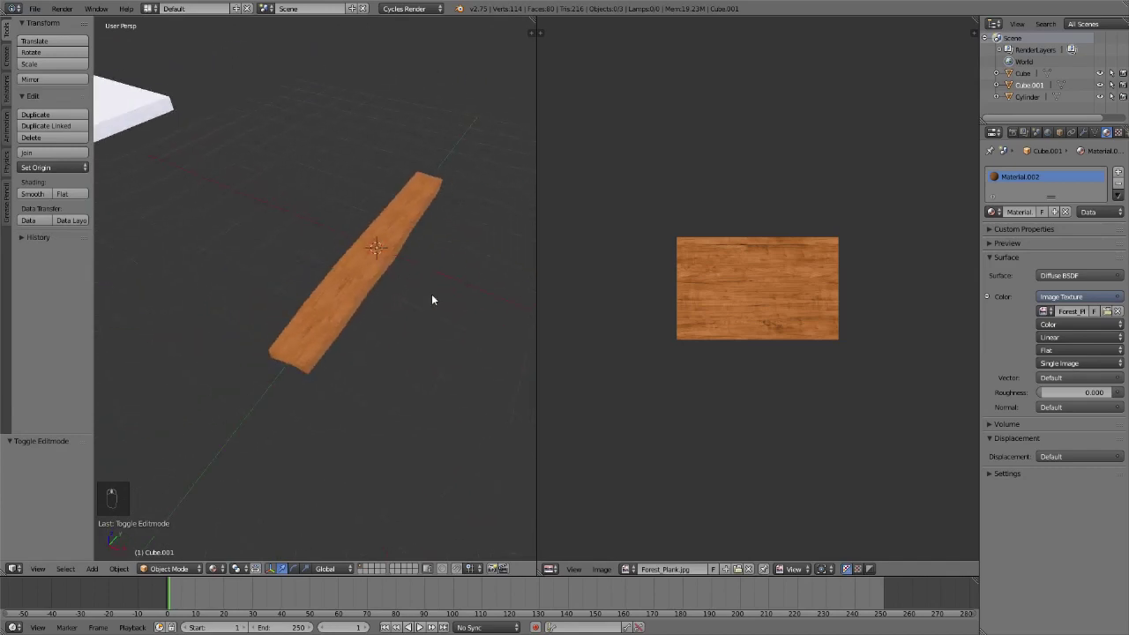
right_click(391, 248)
drag(396, 219, 519, 30)
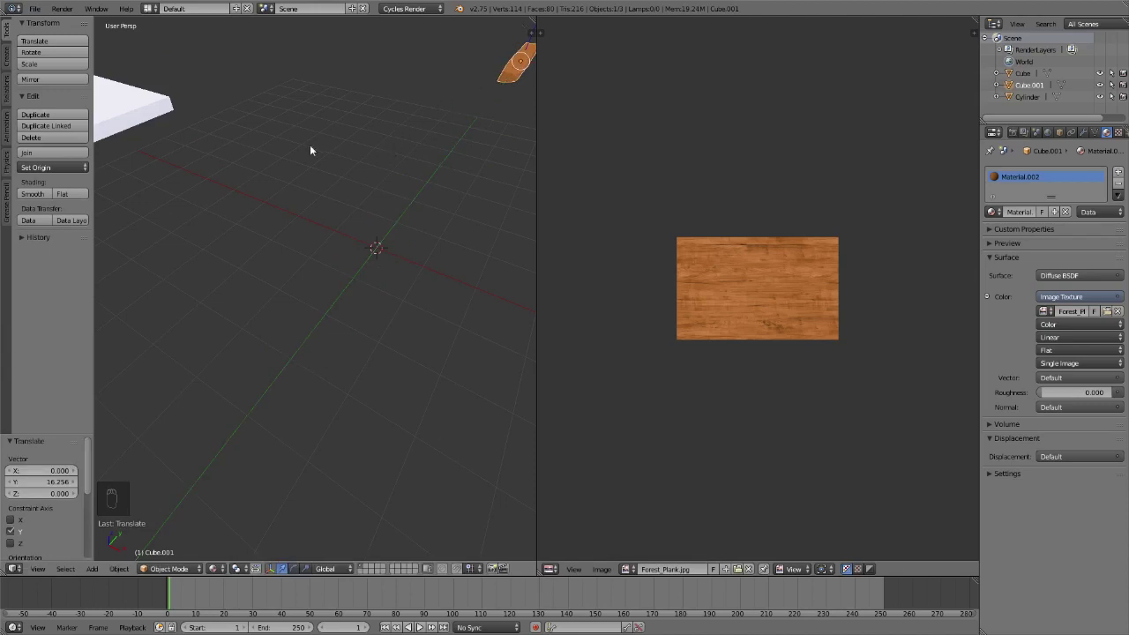
- Select the white slab and expand the 3D view to fill the window
right_click(160, 121)
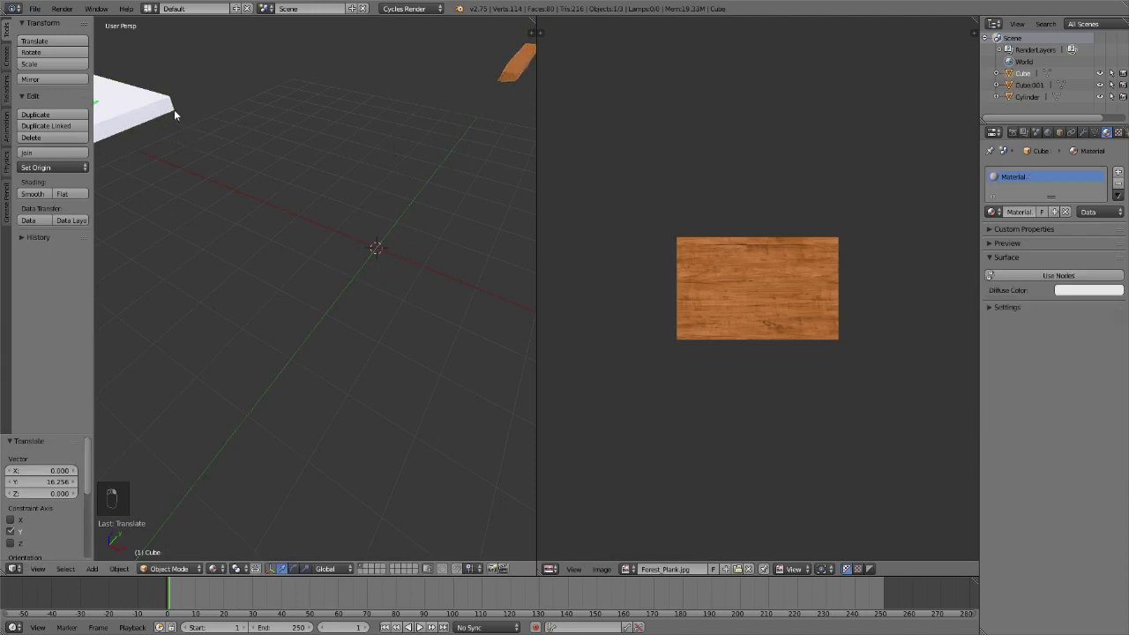
middle_drag(173, 109, 231, 104)
drag(528, 19, 596, 34)
middle_drag(318, 106, 320, 83)
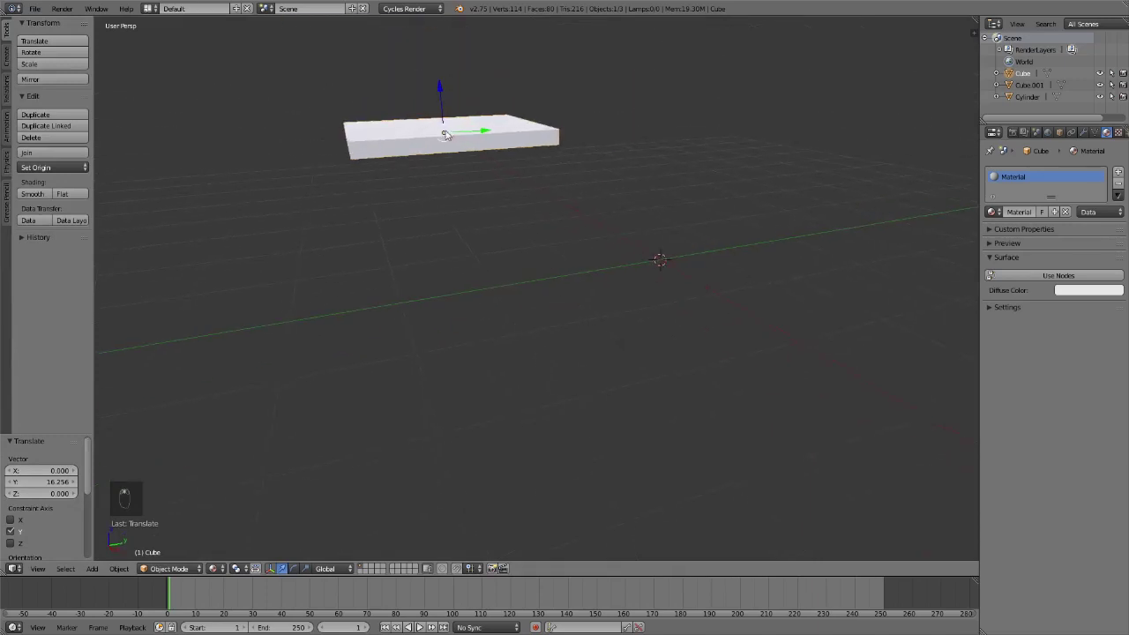
- Move the slab along X to 11.757 and enter Edit Mode
drag(452, 141, 618, 265)
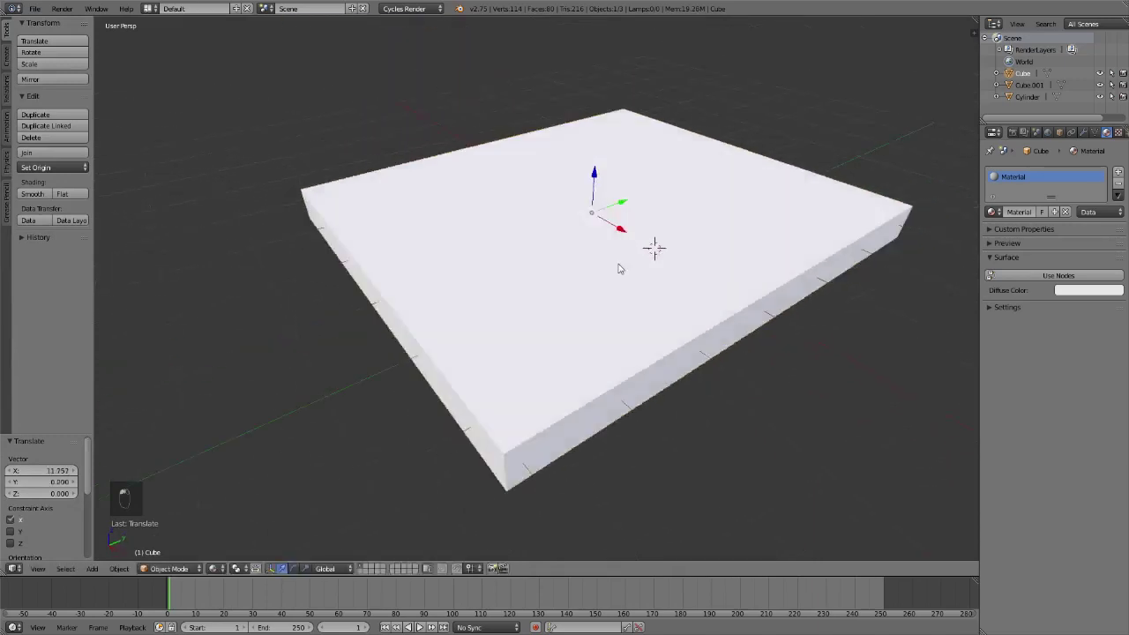
middle_drag(642, 282, 633, 277)
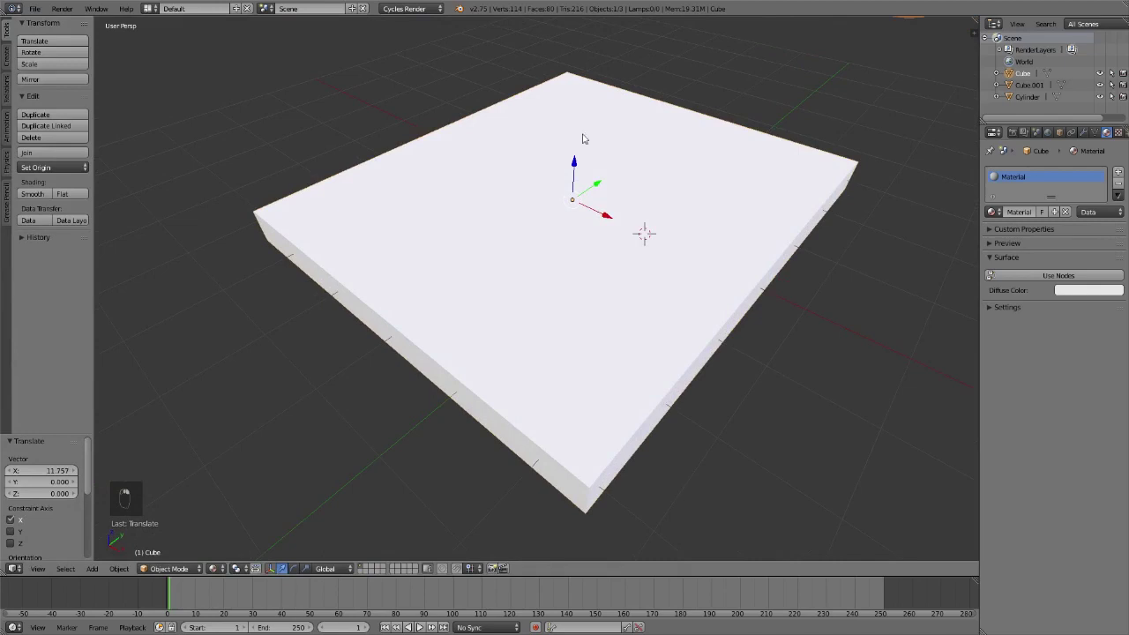
scroll(592, 206, down, 3)
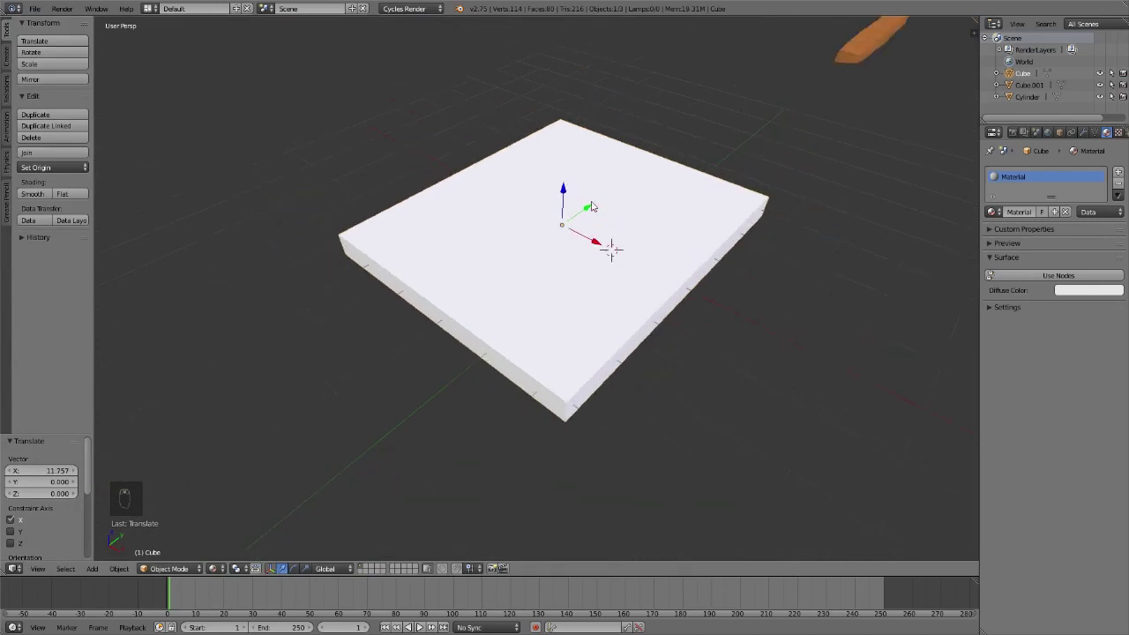
key(Tab)
- Add 8 lengthwise loop cuts to divide the slab into long planks
mouse_move(590, 201)
middle_down()
mouse_move(650, 182)
mouse_move(581, 221)
mouse_move(605, 217)
middle_up()
key(ctrl+r)
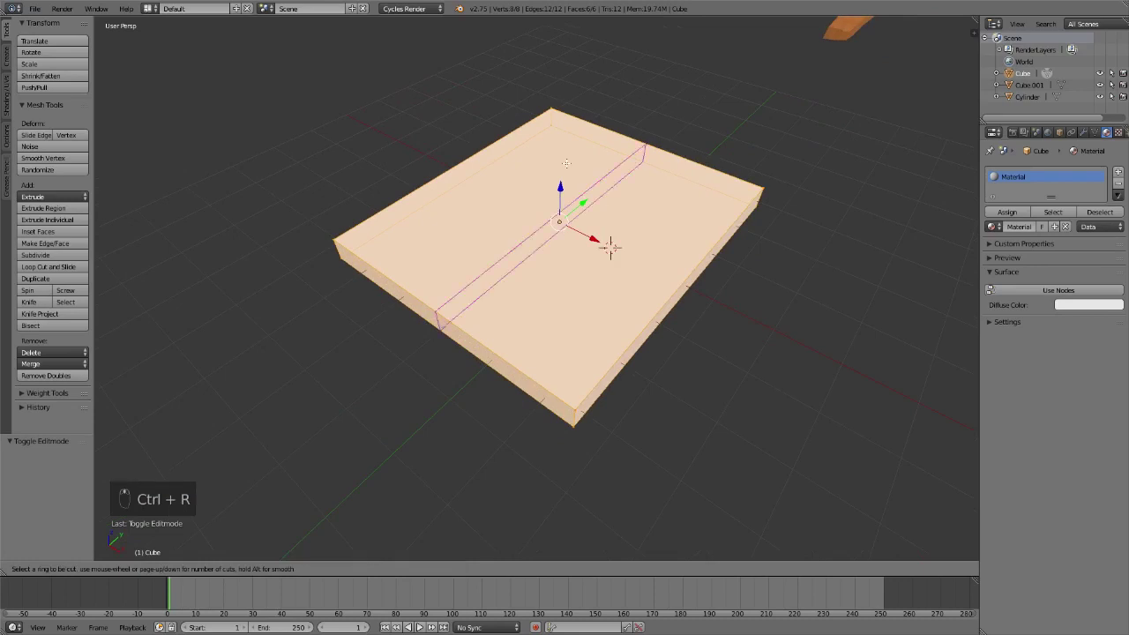
scroll(605, 157, up, 9)
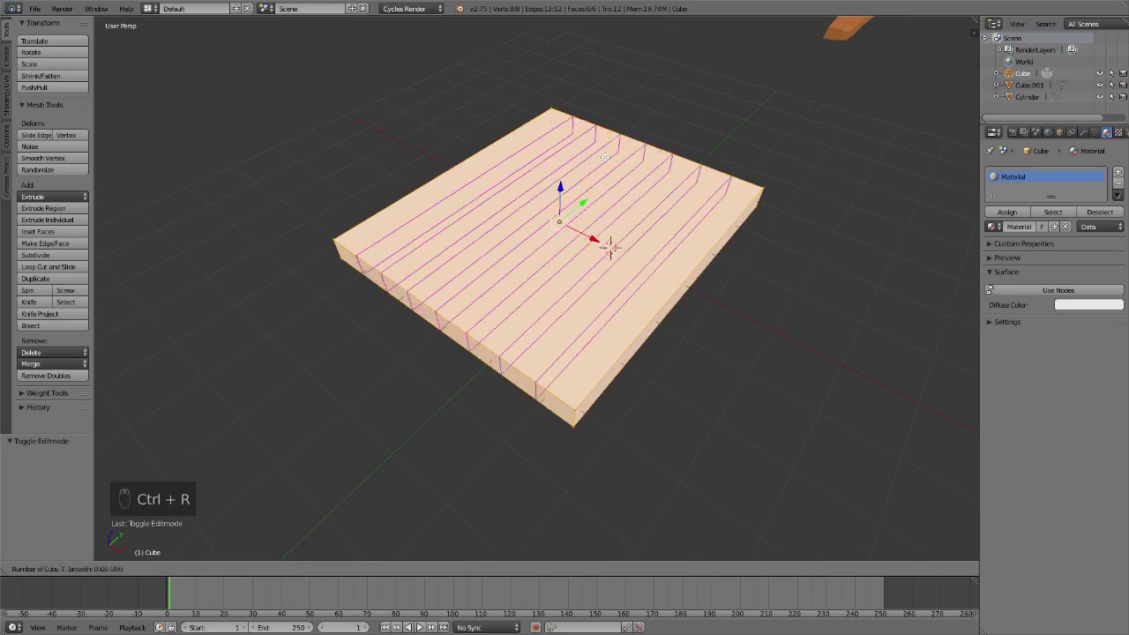
click(605, 157)
right_click(753, 323)
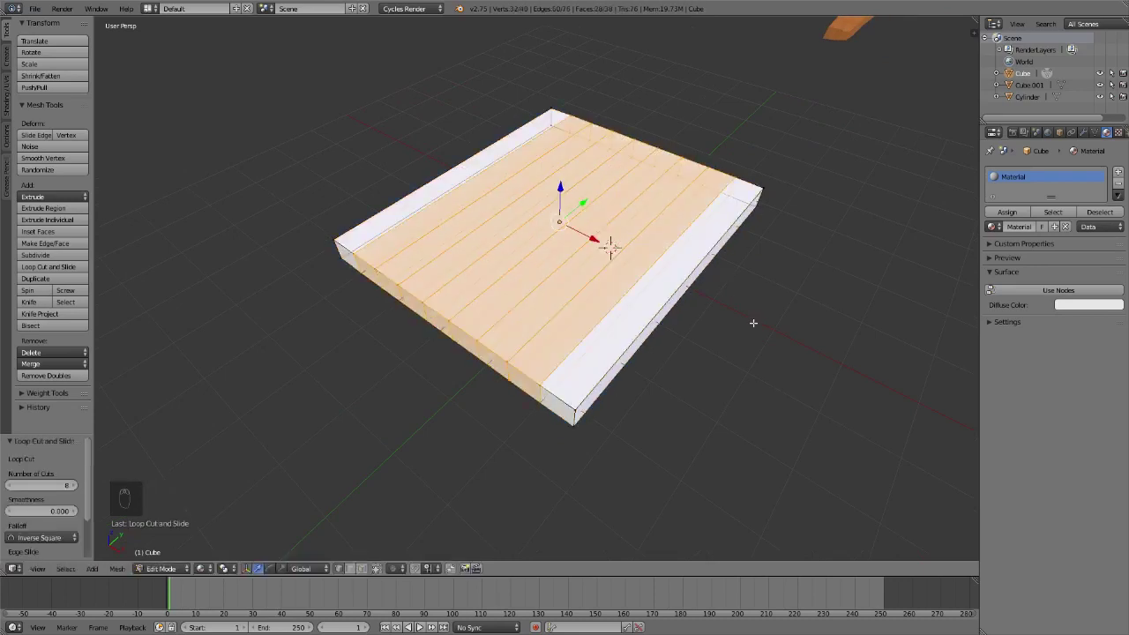
key(a)
- Try seven crosswise loop cuts, then undo them
key(ctrl+r)
scroll(607, 245, up, 7)
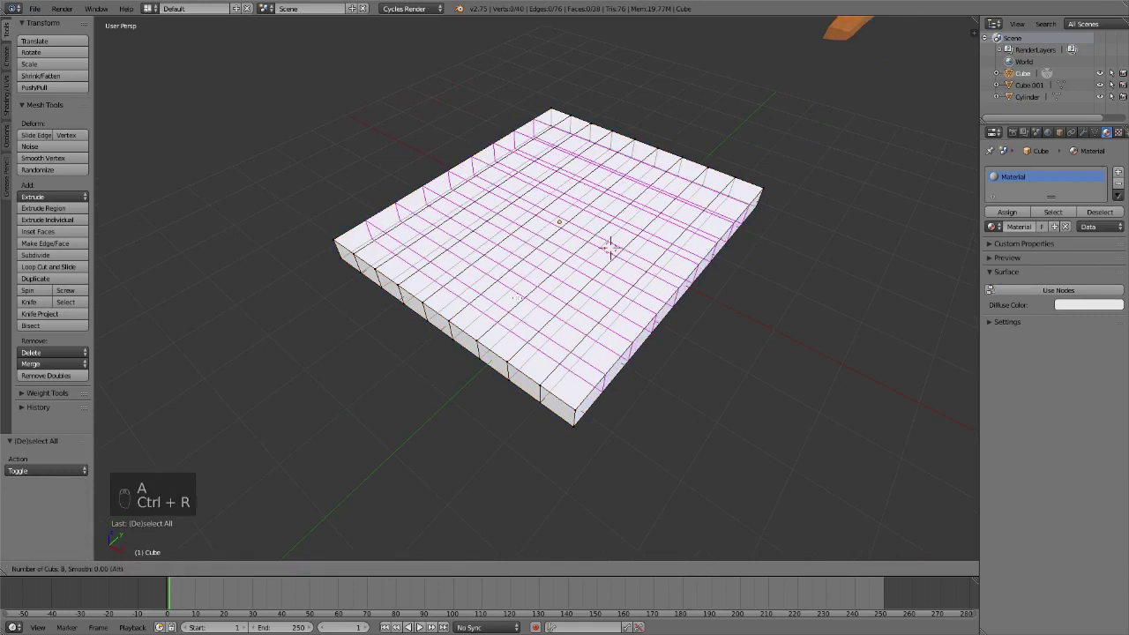
right_click(609, 247)
key(ctrl+r)
scroll(608, 247, up, 6)
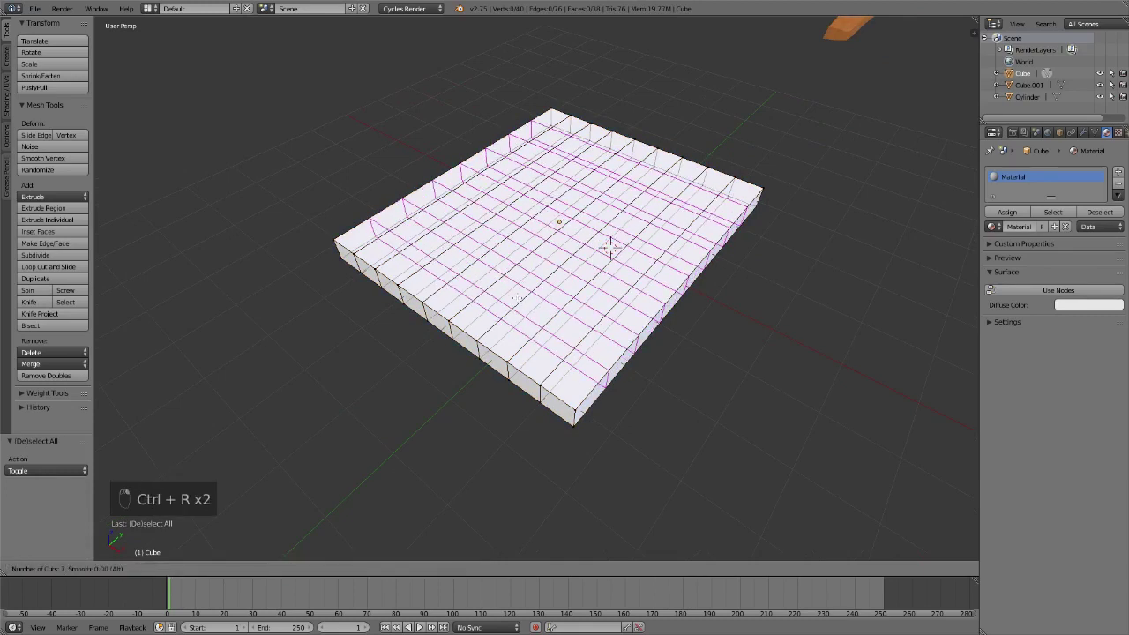
click(608, 247)
right_click(312, 452)
key(a)
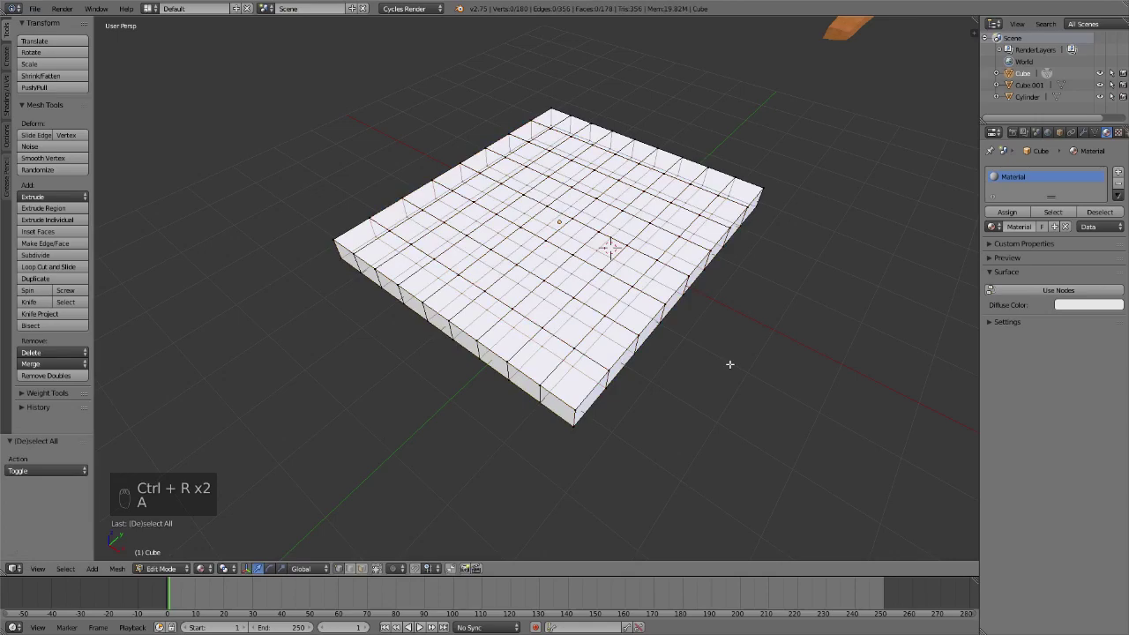
middle_drag(728, 362, 520, 411)
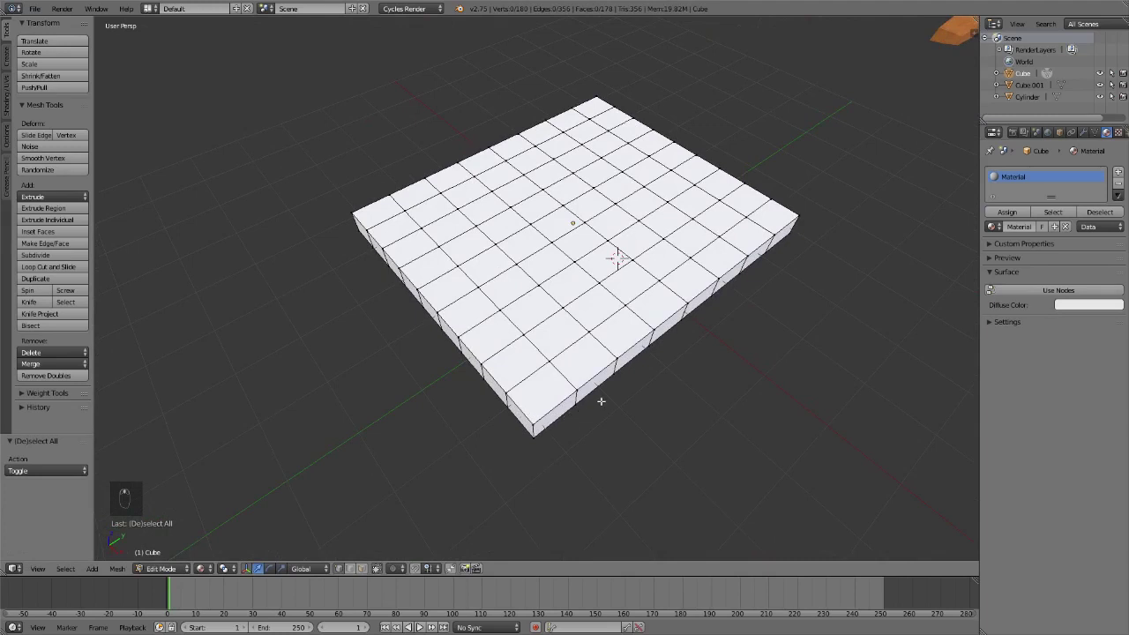
key(ctrl+z)
key(ctrl+z)
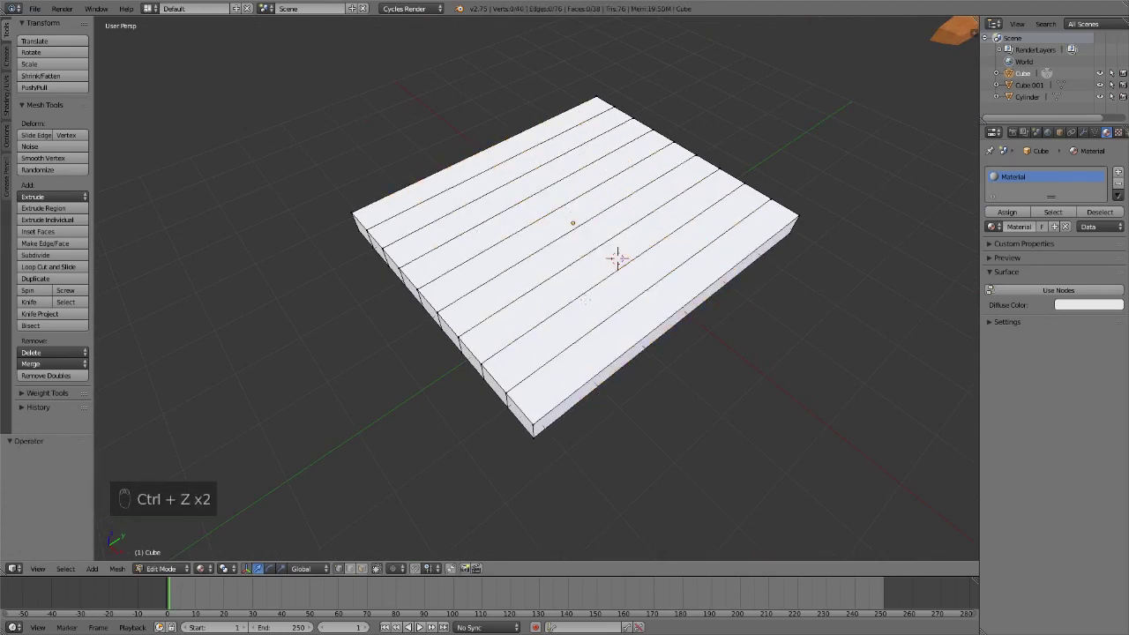
- Add two crosswise loop cuts so each plank splits into three sections
key(ctrl+r)
scroll(582, 238, up, 1)
click(585, 300)
right_click(751, 469)
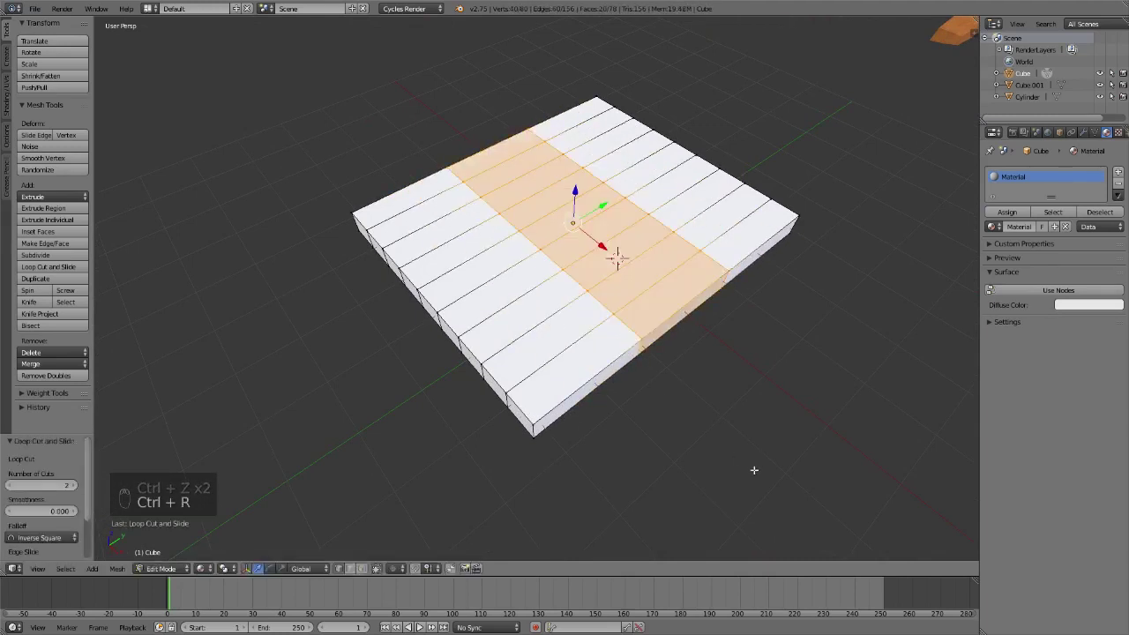
key(a)
middle_drag(718, 416, 474, 373)
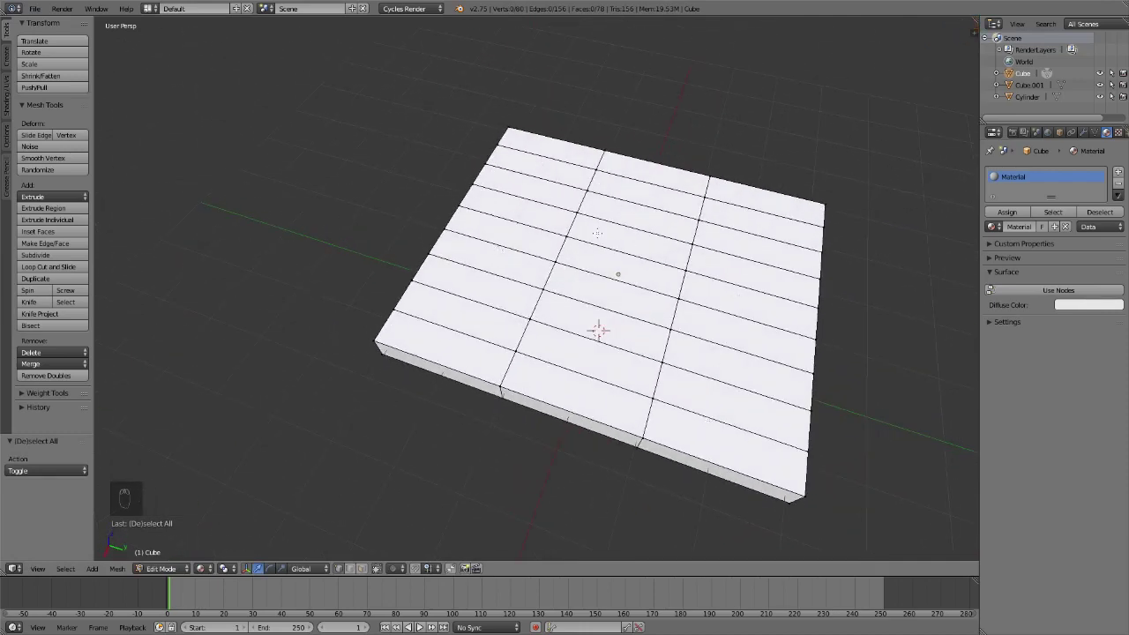
middle_drag(597, 232, 673, 227)
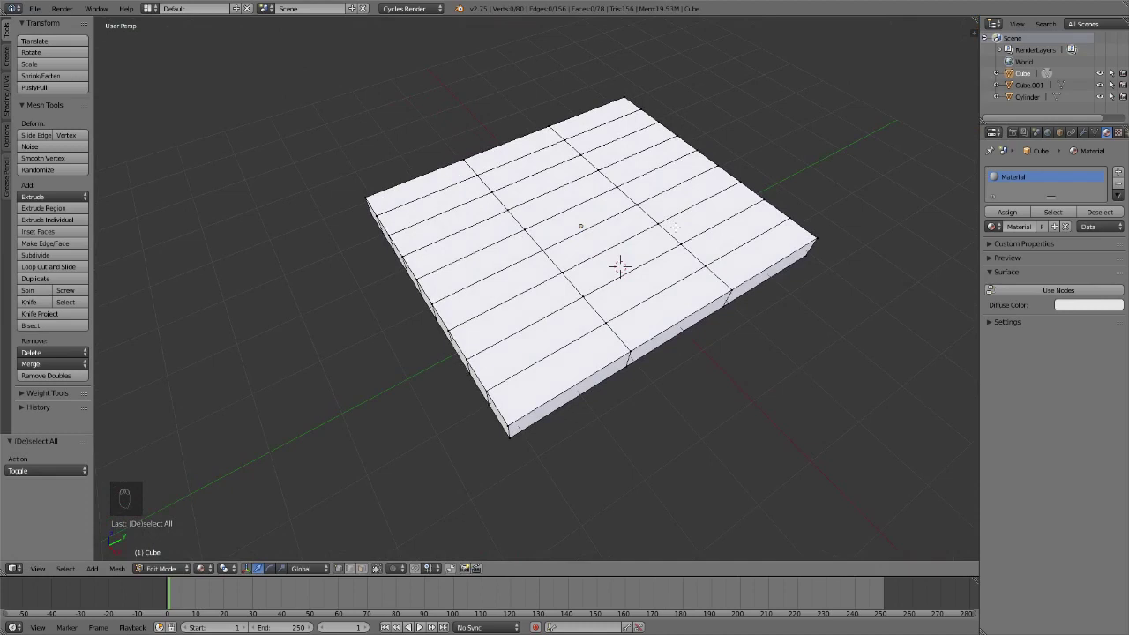
middle_drag(673, 227, 658, 254)
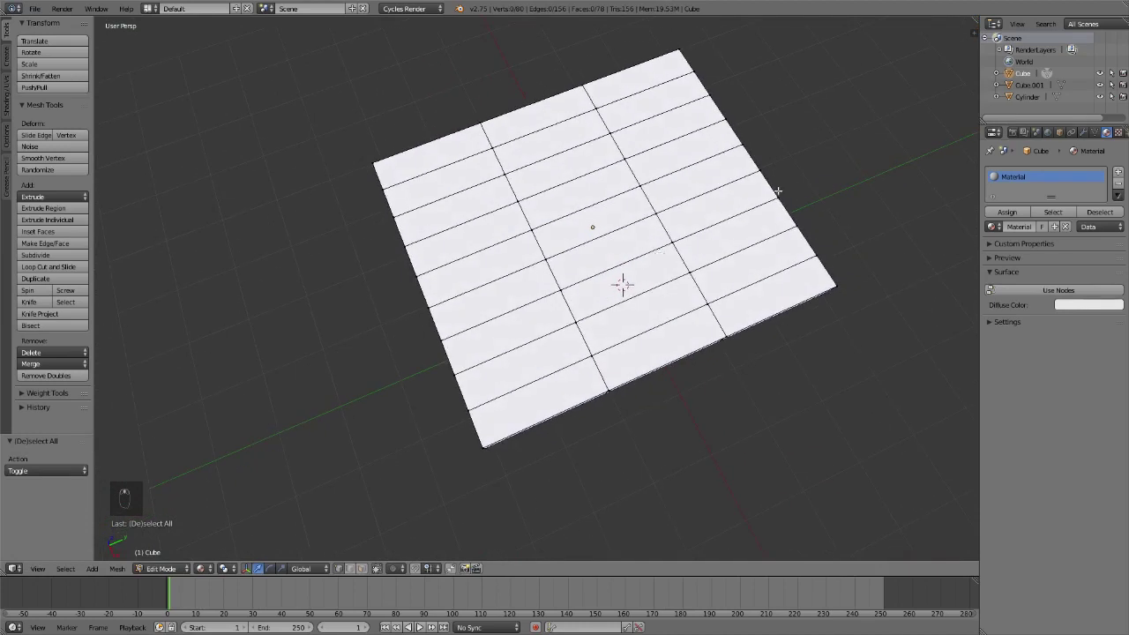
- Reset the 3D cursor and allow selecting hidden back vertices
key(shift+c)
scroll(564, 291, up, 5)
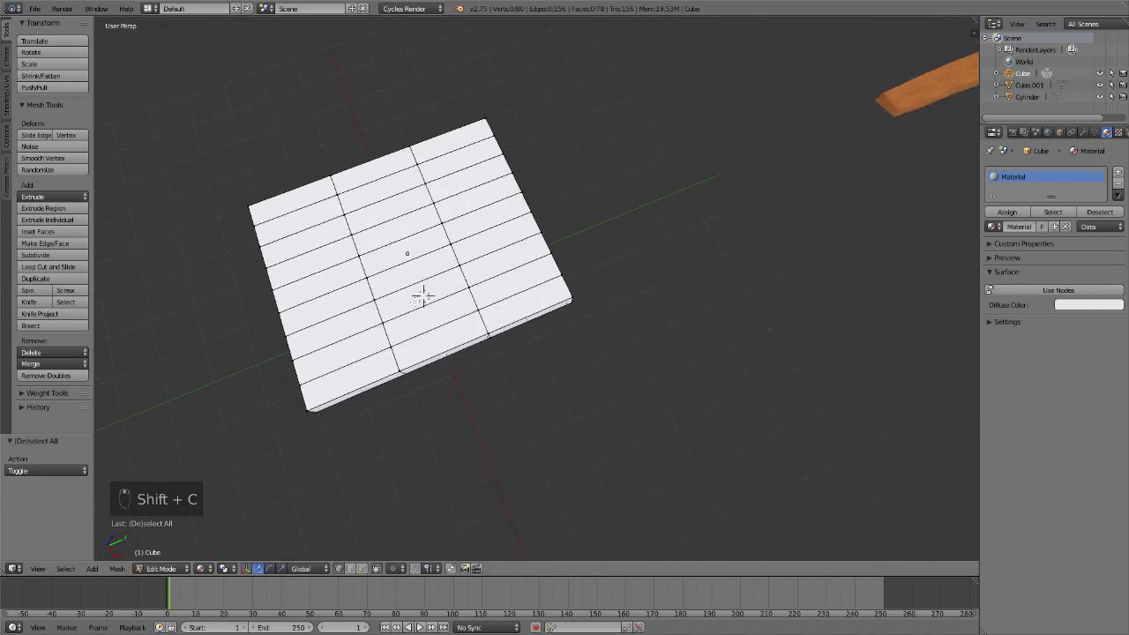
middle_drag(618, 323, 625, 291)
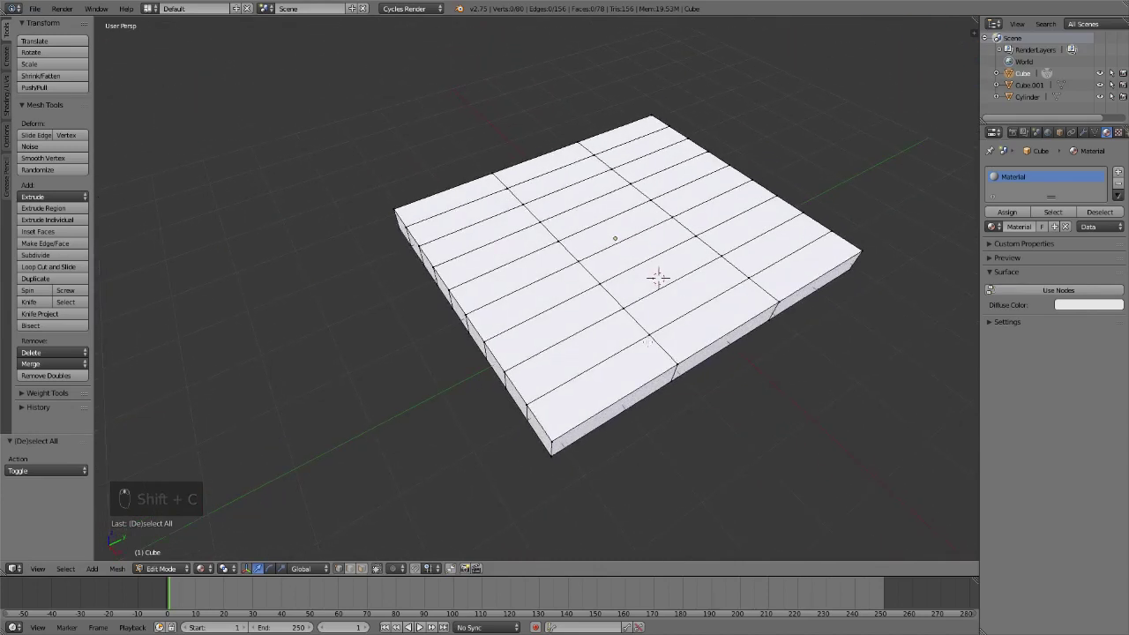
click(376, 568)
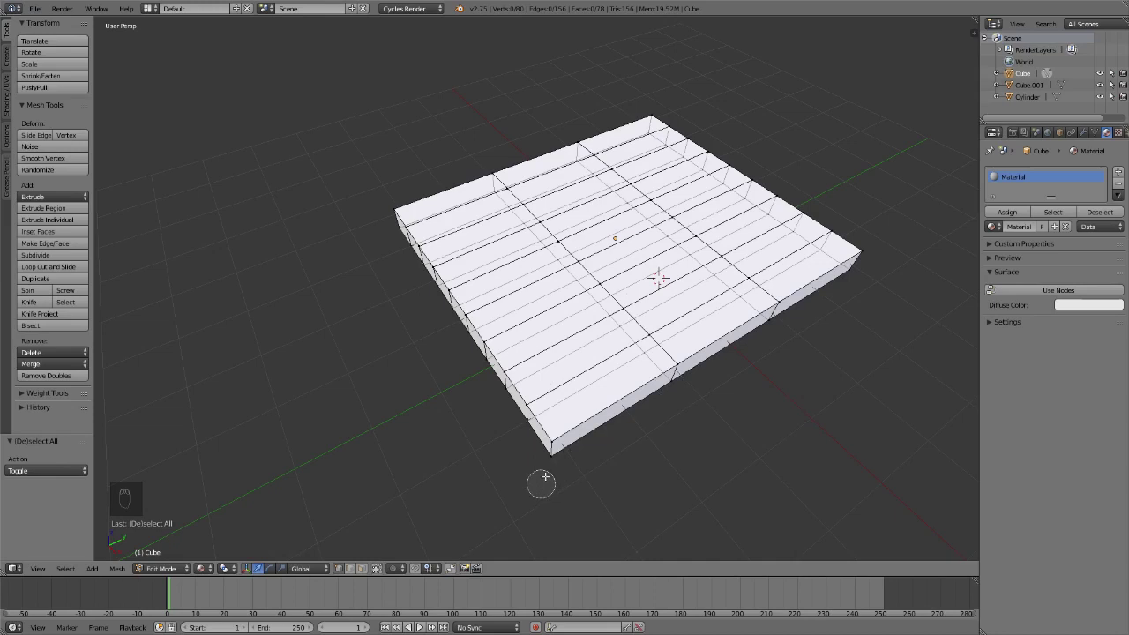
- Circle-select two rows of vertices across the slab and scale each slightly
mouse_move(542, 482)
mouse_down()
mouse_move(714, 146)
mouse_move(606, 92)
mouse_move(300, 225)
mouse_move(770, 248)
mouse_move(916, 366)
mouse_up()
right_click(870, 384)
key(s)
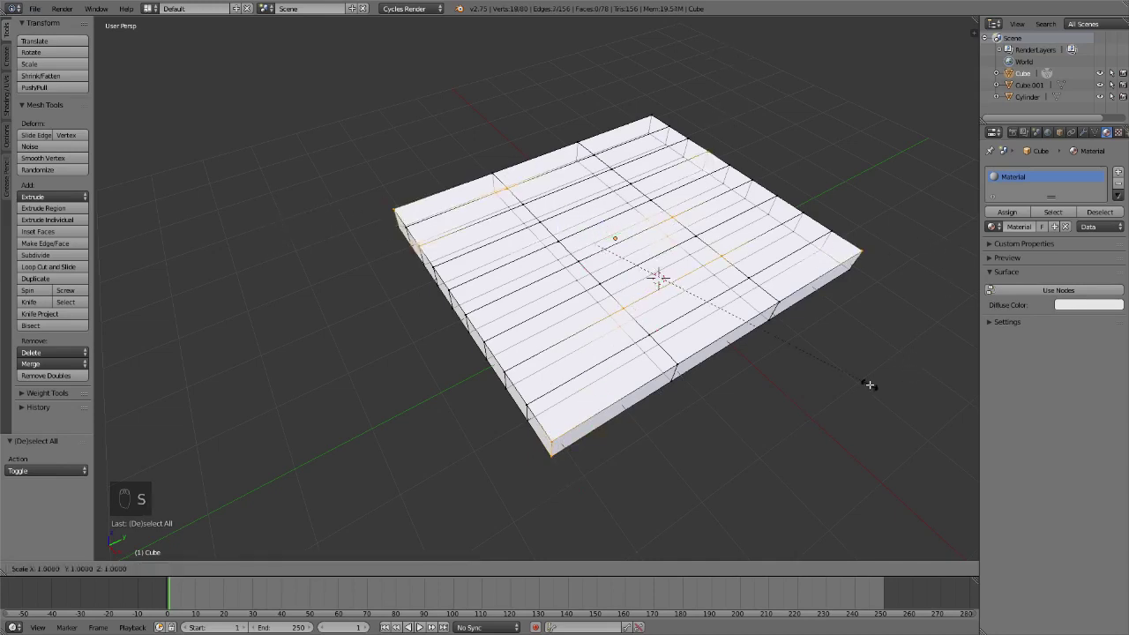
click(873, 384)
key(a)
key(c)
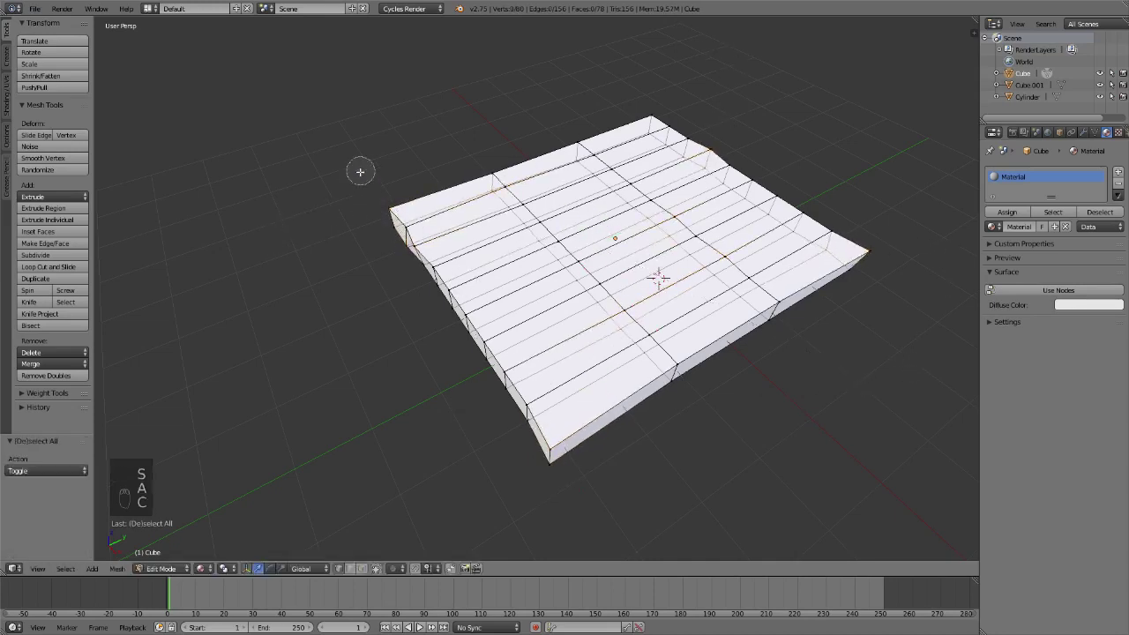
mouse_move(360, 171)
mouse_down()
mouse_move(459, 455)
mouse_move(836, 159)
mouse_move(635, 84)
mouse_move(890, 235)
mouse_move(846, 409)
mouse_up()
right_click(849, 391)
key(s)
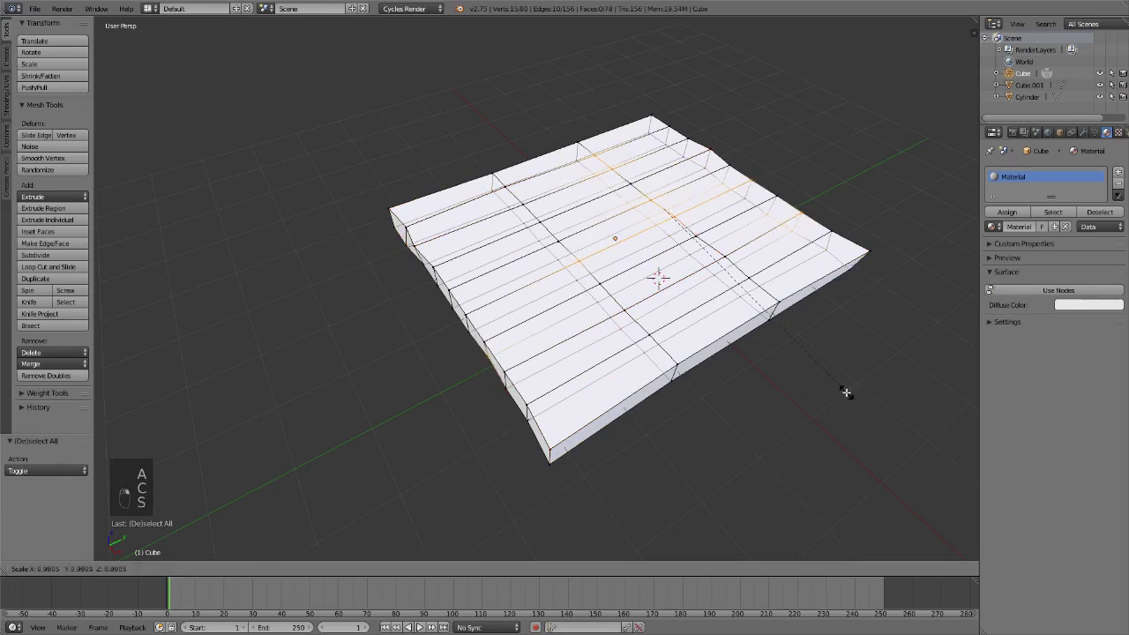
click(846, 392)
- Scale a third group of slab vertices slightly out of line
key(a)
key(c)
drag(712, 390, 666, 94)
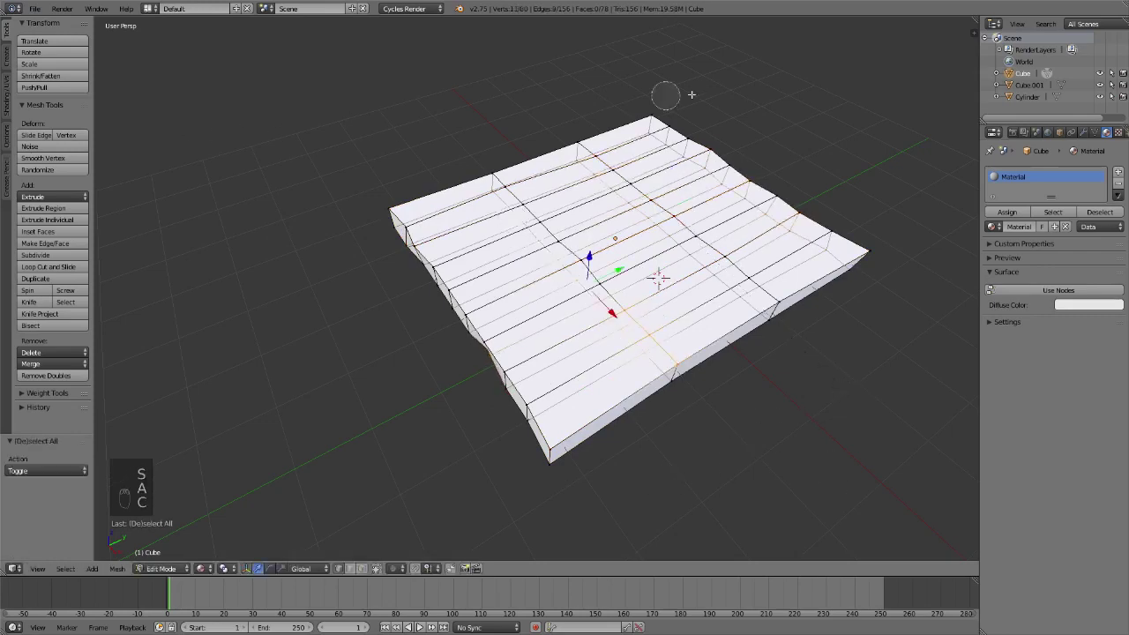
right_click(938, 182)
key(s)
click(957, 180)
key(a)
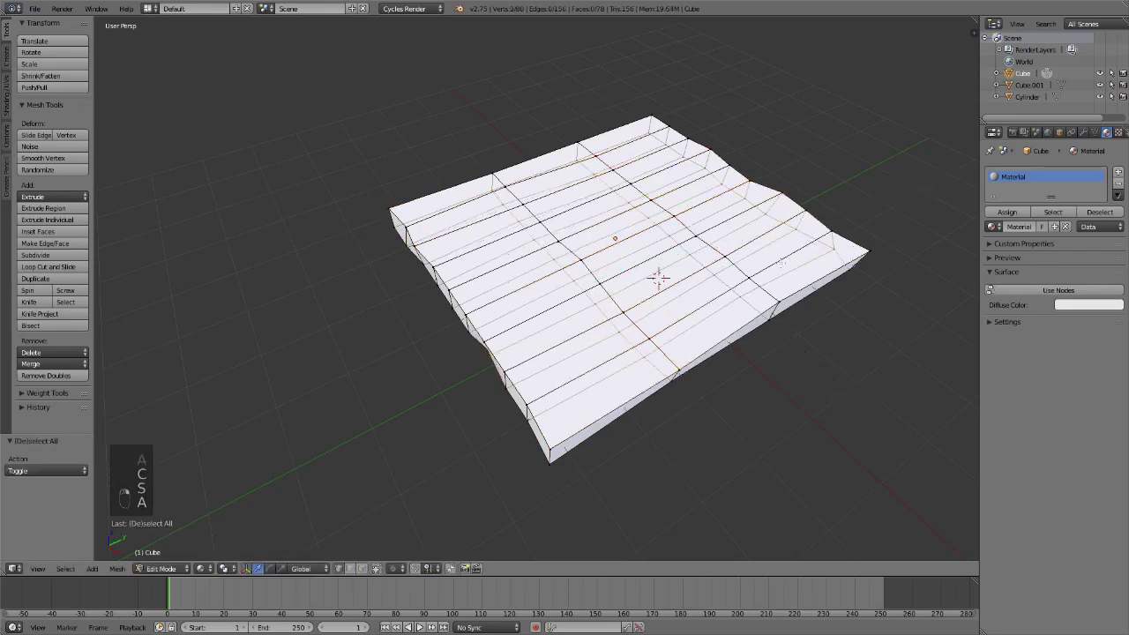
- Scale the two vertices of one edge slightly from a side-on view
middle_drag(781, 263, 819, 212)
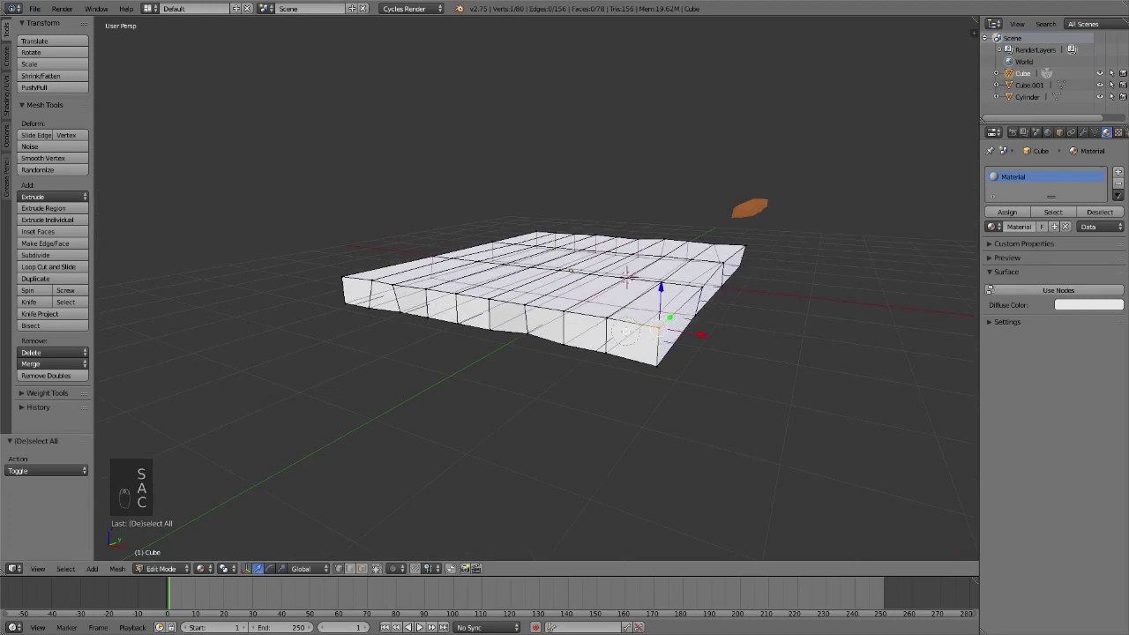
click(633, 324)
right_click(749, 378)
key(s)
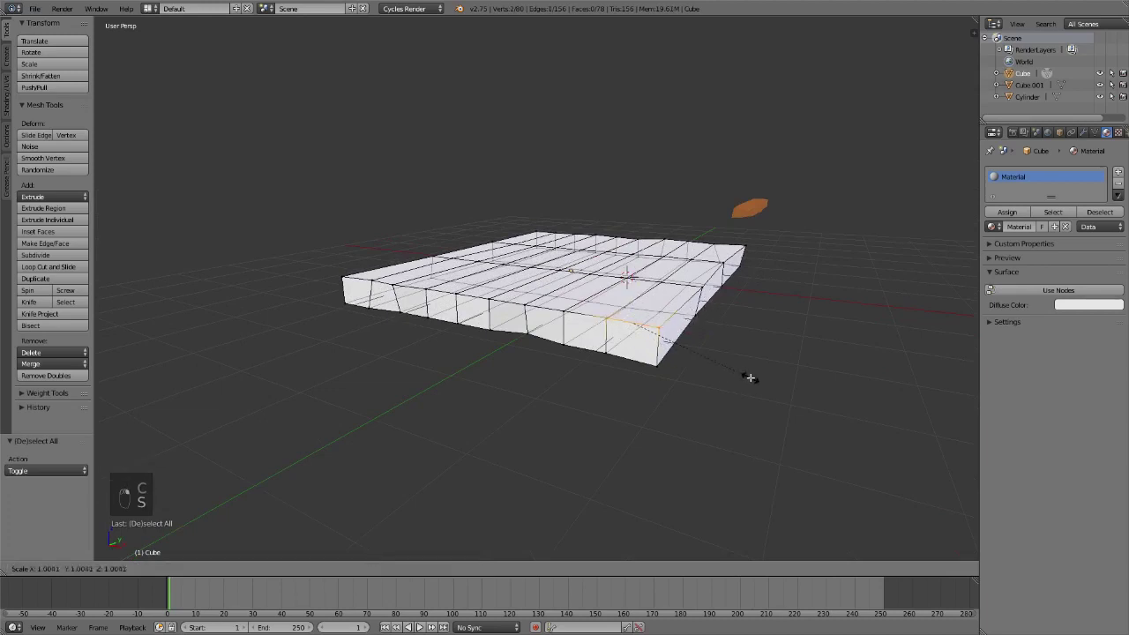
click(692, 352)
key(a)
- Circle-select the slab's left corner vertex
key(c)
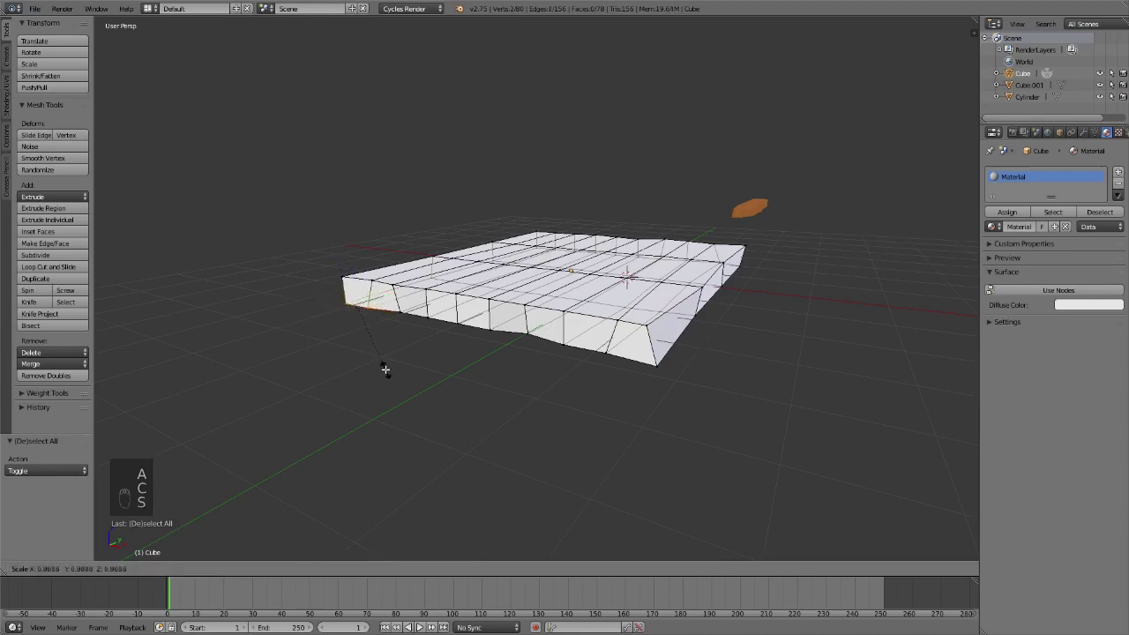
key(a)
key(c)
click(340, 278)
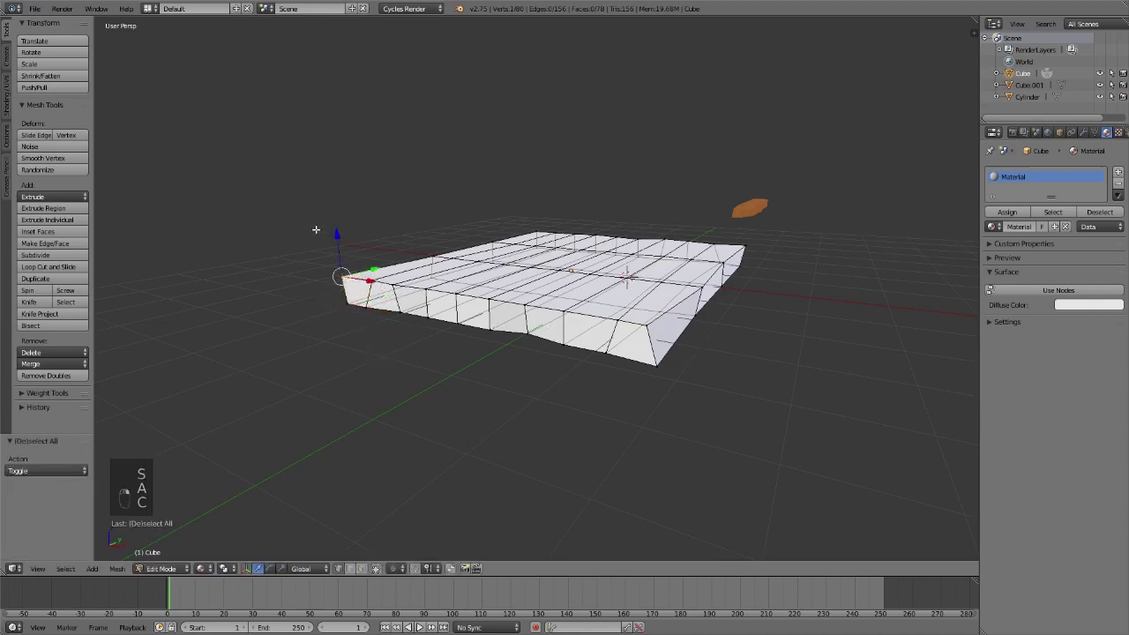
- Nudge the left corner vertex and slightly scale the selected edge region
key(g)
click(330, 257)
middle_drag(330, 256, 414, 279)
scroll(415, 279, up, 4)
middle_drag(515, 278, 764, 389)
scroll(764, 389, down, 3)
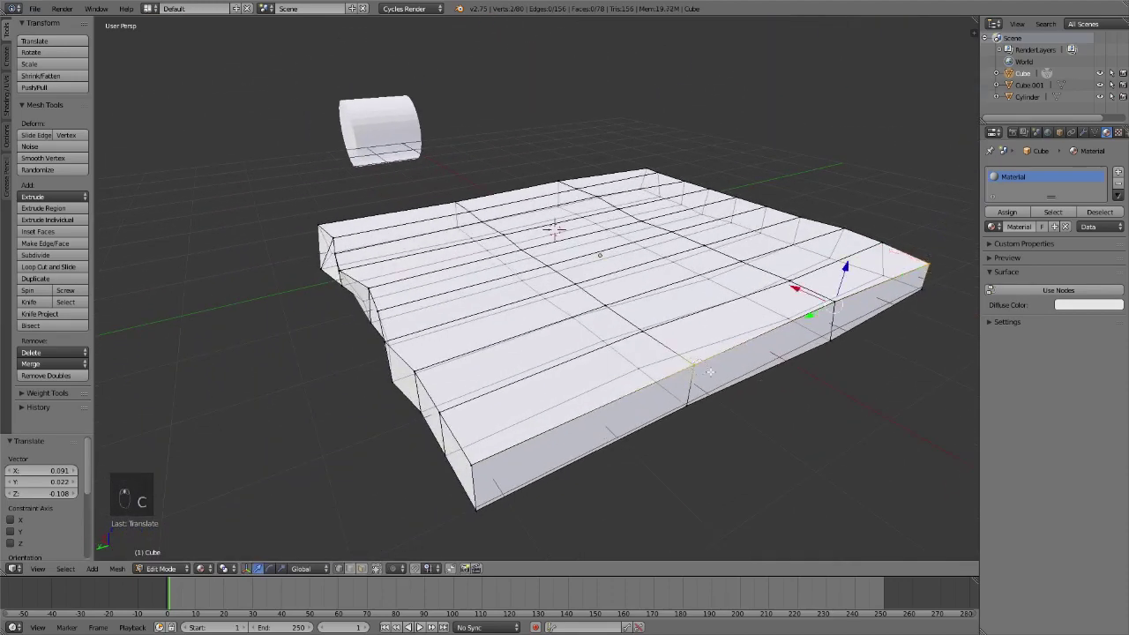
key(s)
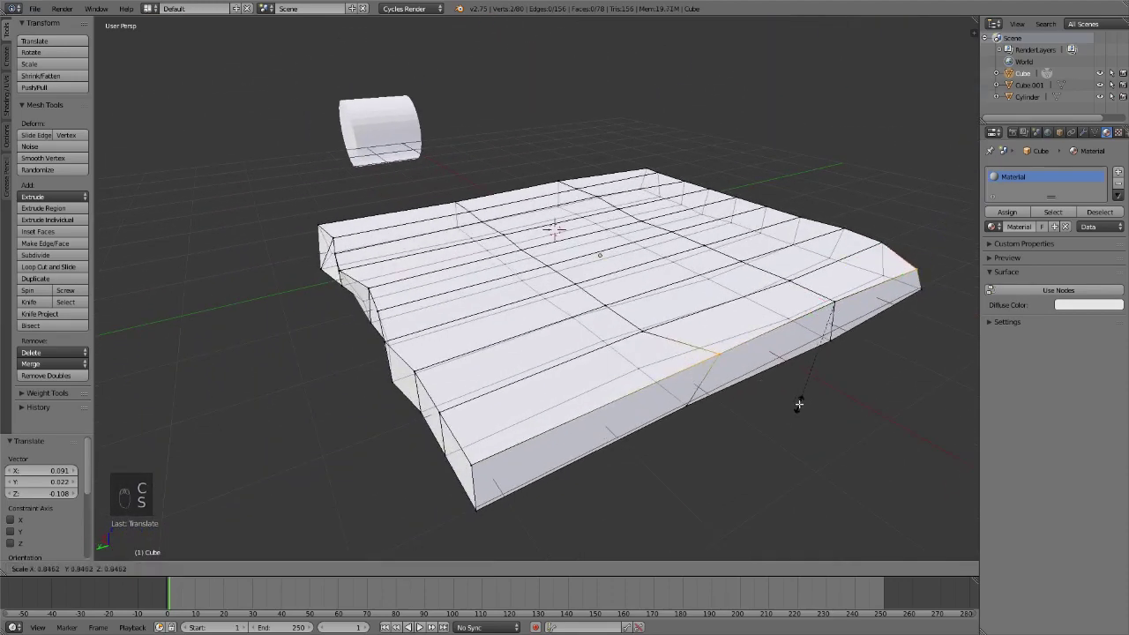
click(798, 405)
- Shift the lower-left and right corner vertices slightly out of place
key(a)
key(c)
click(460, 466)
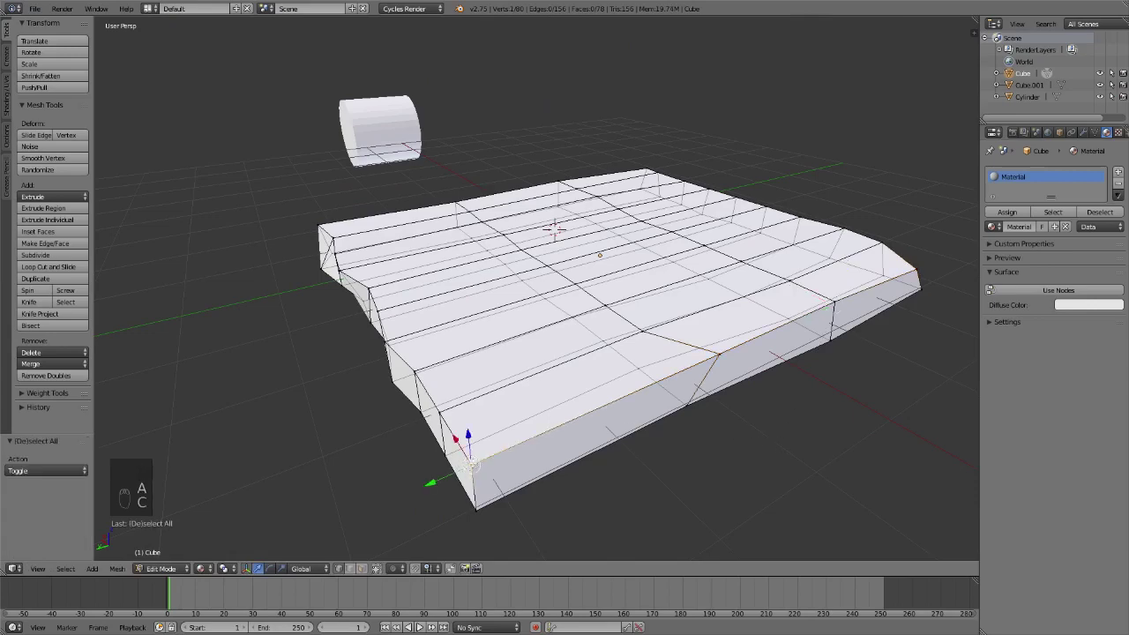
key(g)
click(485, 458)
middle_drag(485, 459, 617, 387)
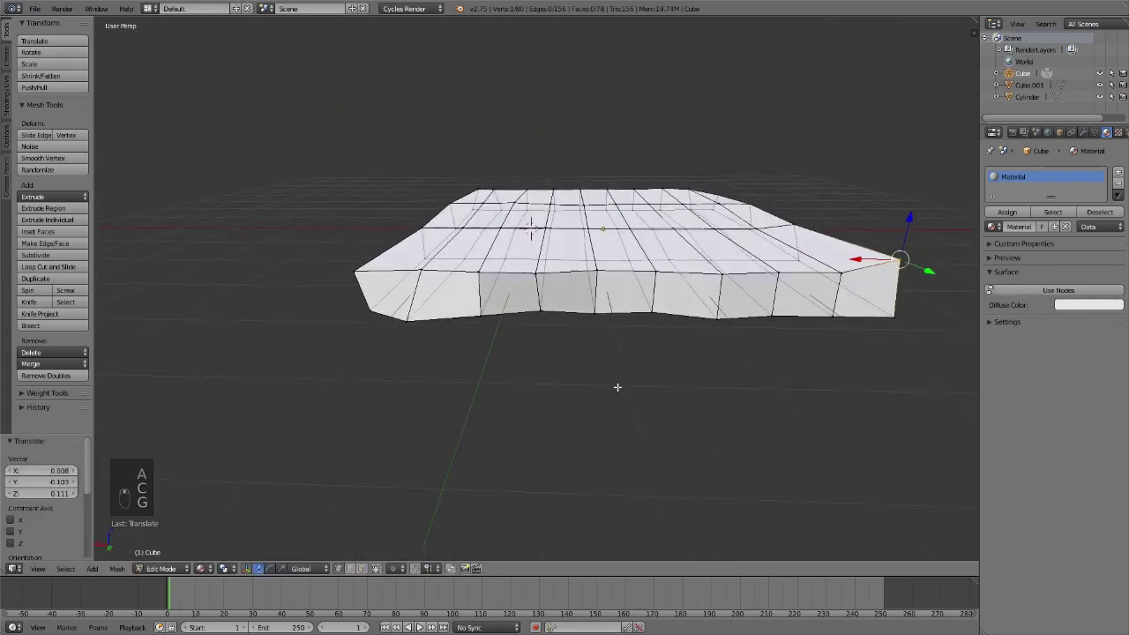
key(g)
click(903, 266)
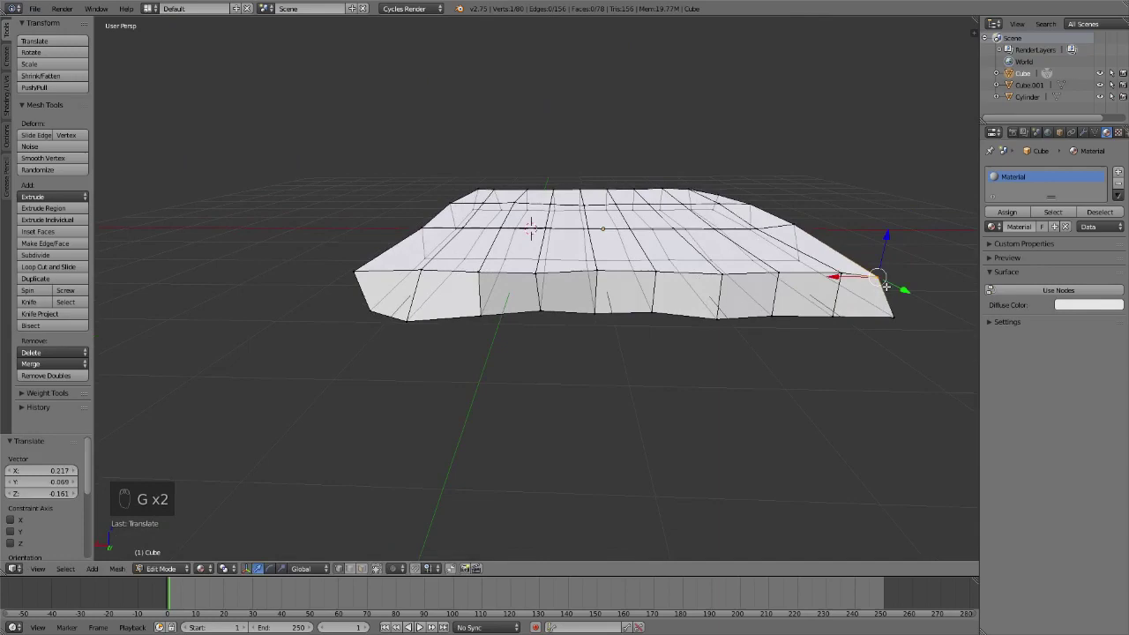
key(a)
middle_drag(904, 266, 662, 356)
- Check the shaded slab outside Edit Mode and re-enable selecting hidden vertices
key(Tab)
key(Tab)
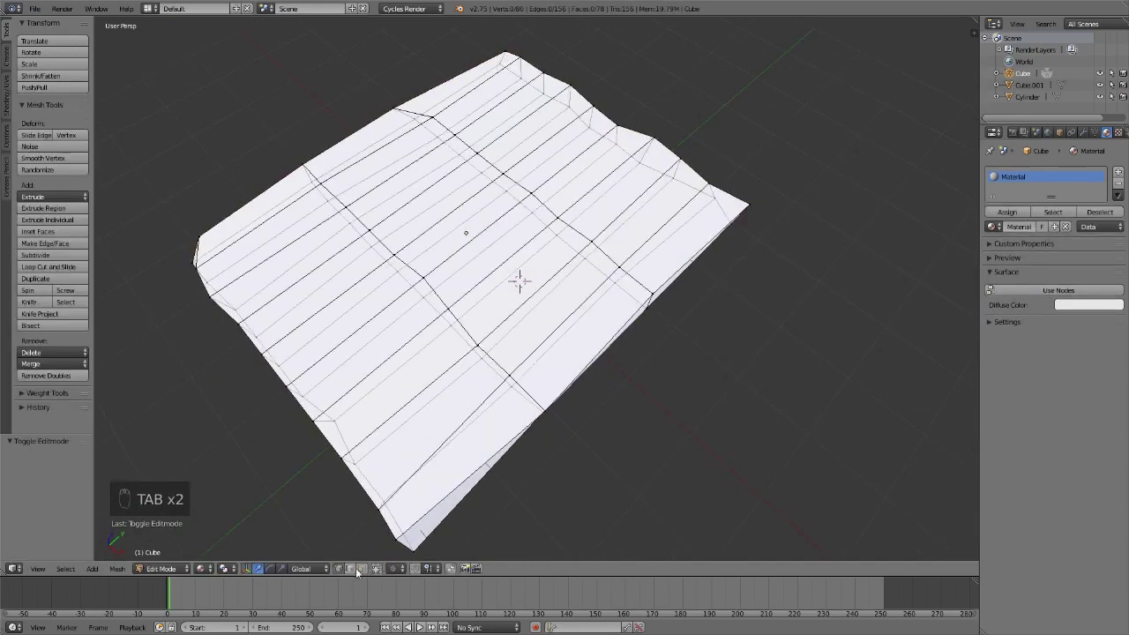
click(378, 570)
middle_drag(500, 407, 441, 317)
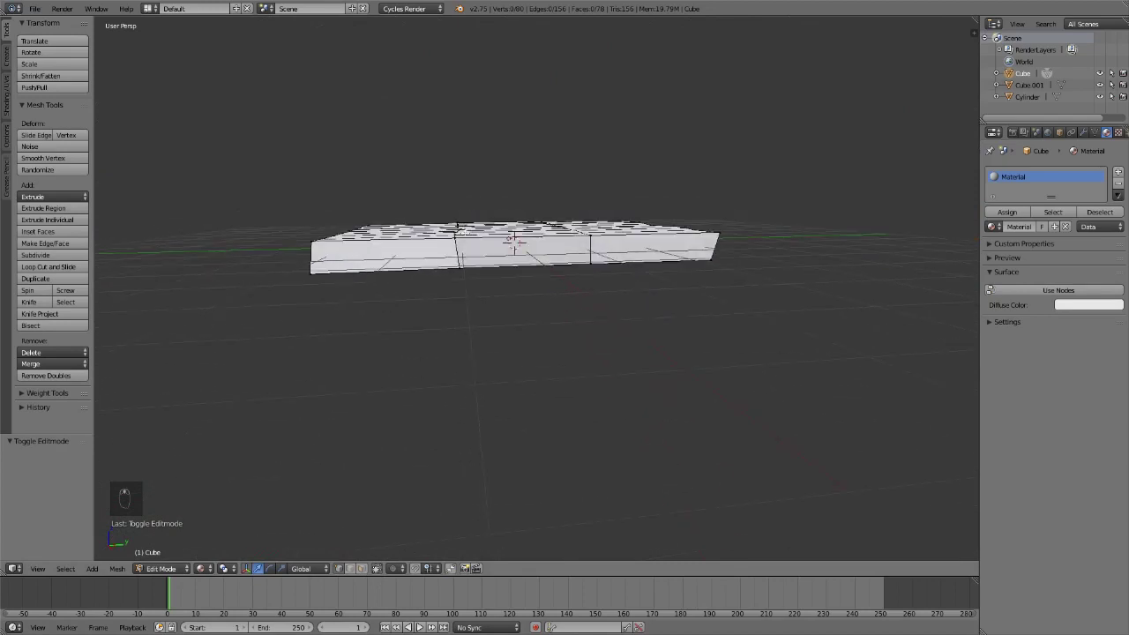
scroll(458, 231, up, 3)
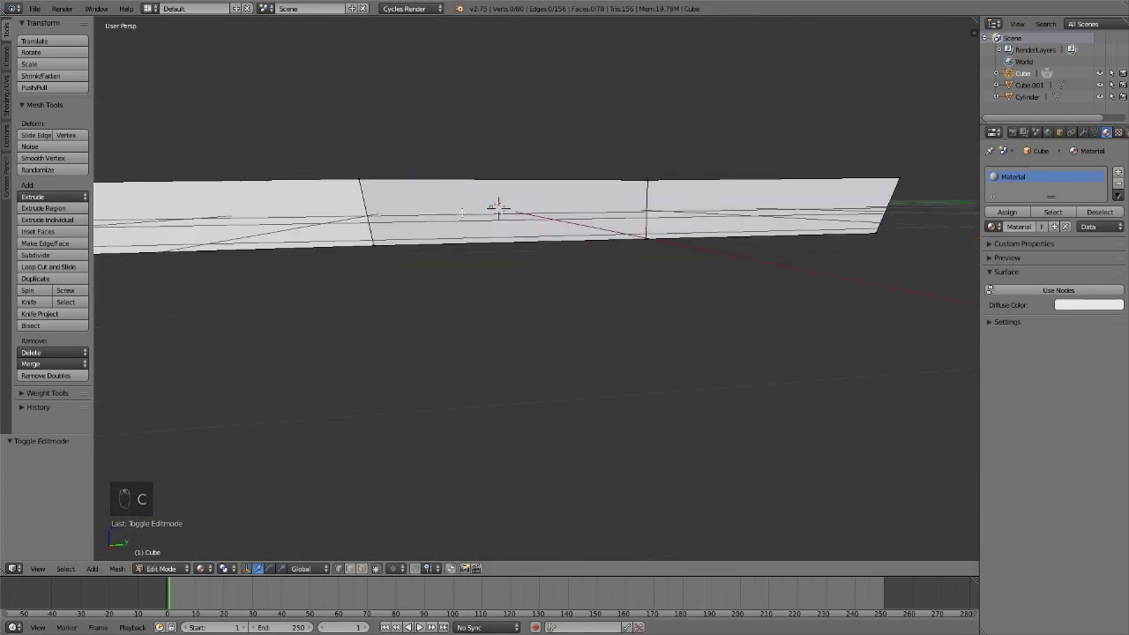
middle_drag(458, 231, 415, 304)
- Select vertices and edges along the slab's top, then cancel the attempted vertical move
key(c)
click(404, 310)
click(427, 296)
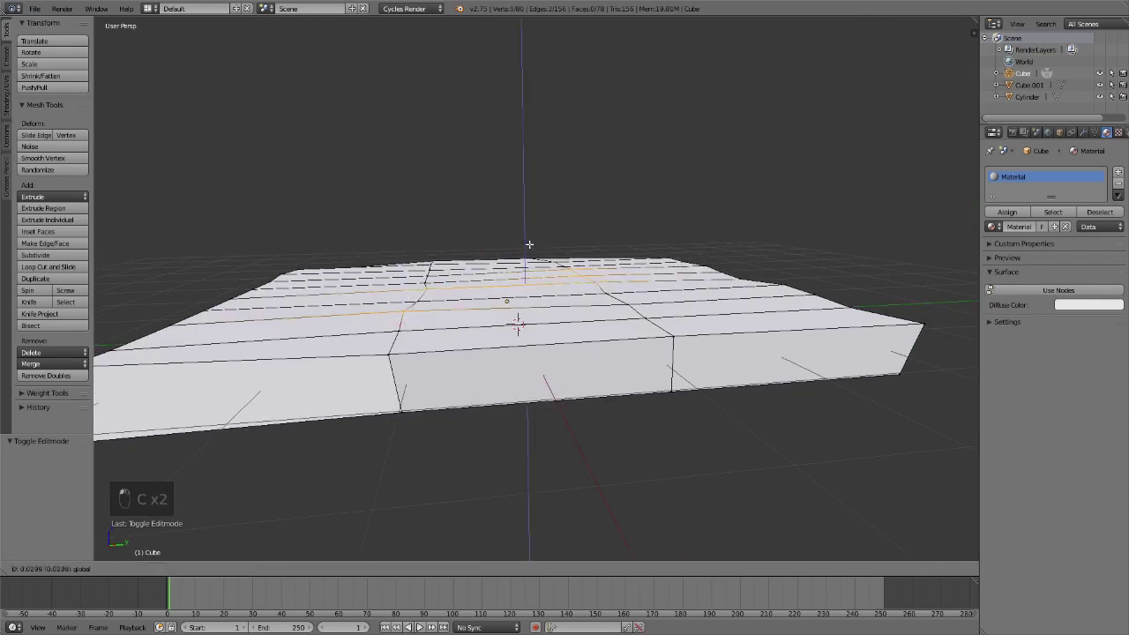
key(a)
drag(625, 312, 477, 243)
key(Escape)
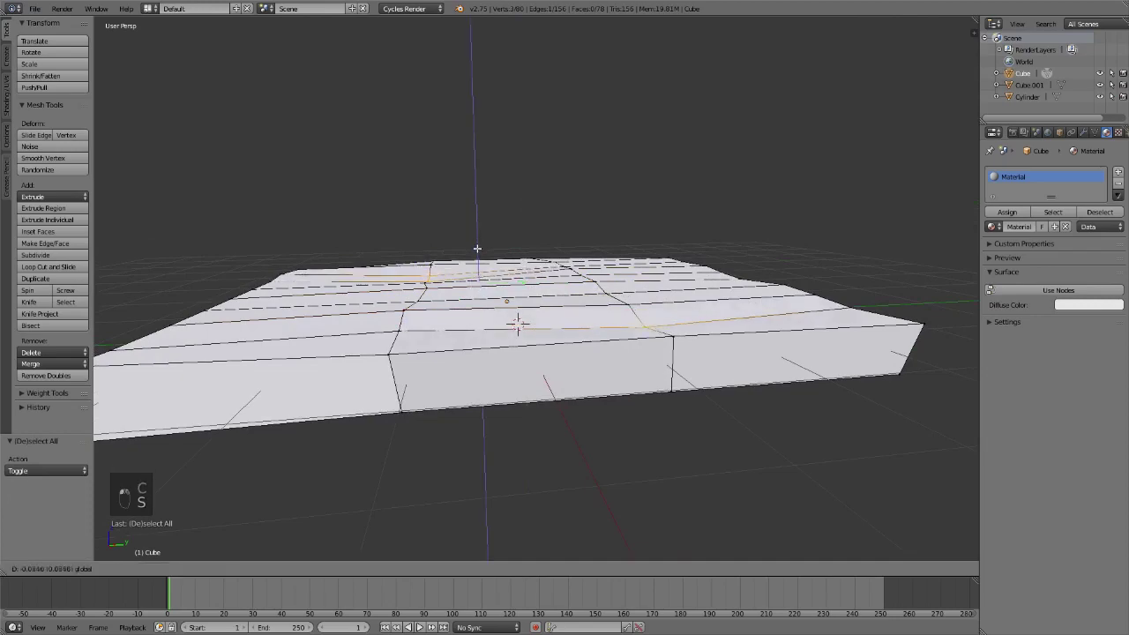
right_click(477, 242)
middle_drag(477, 242, 517, 235)
middle_drag(504, 352, 507, 339)
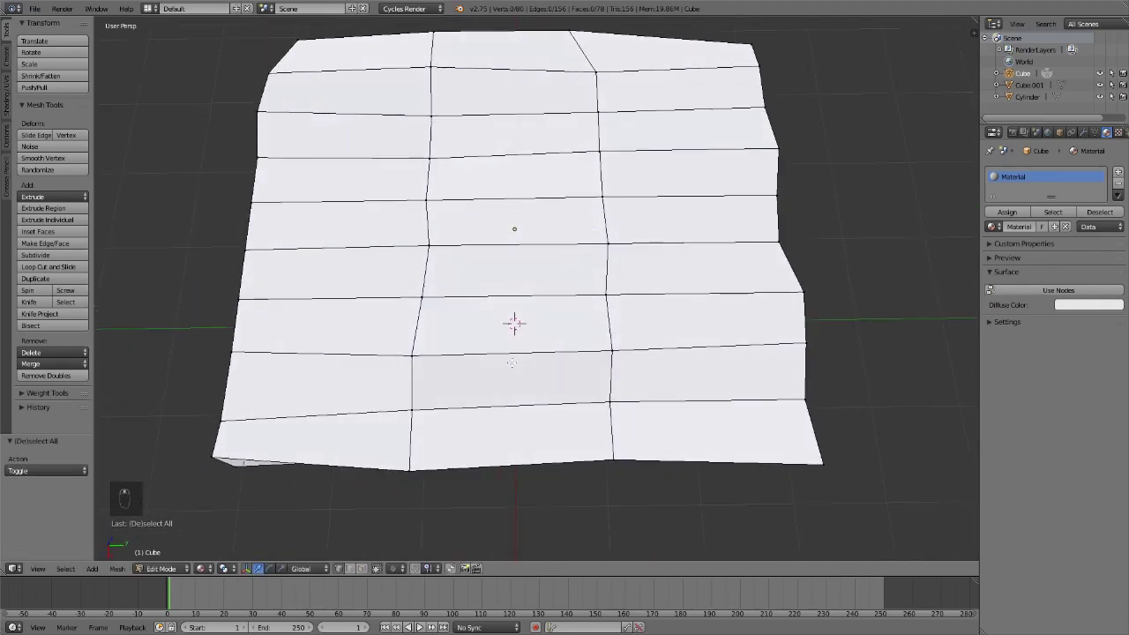
- Swap the slab's material for new Material.003 with an Image Texture colour, opening its file browser
key(Tab)
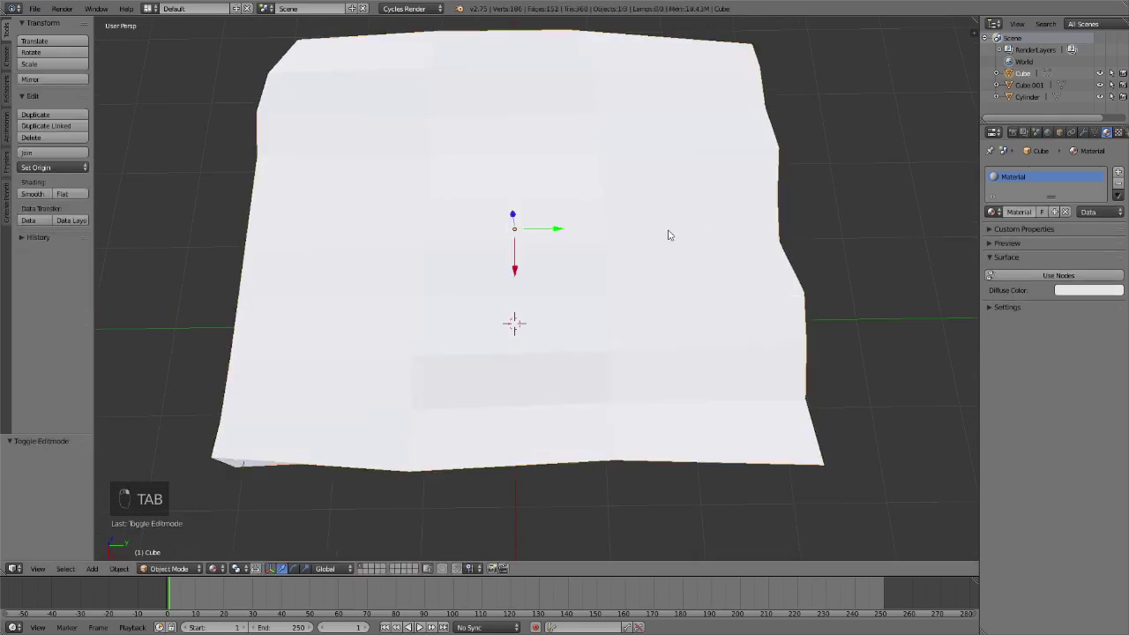
middle_drag(657, 262, 538, 297)
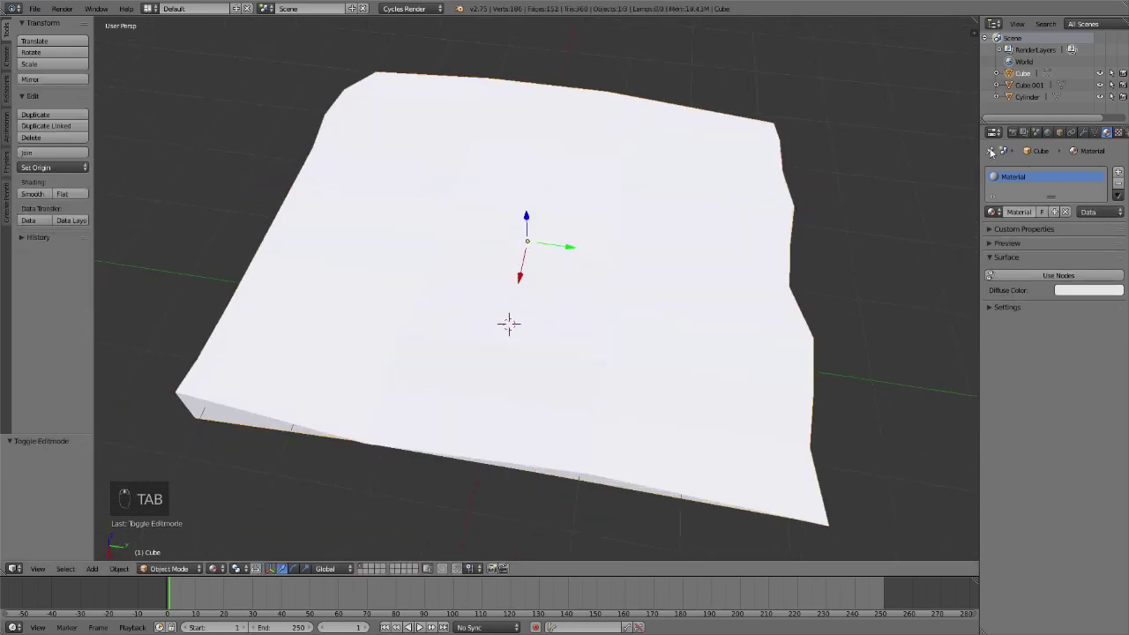
click(1119, 182)
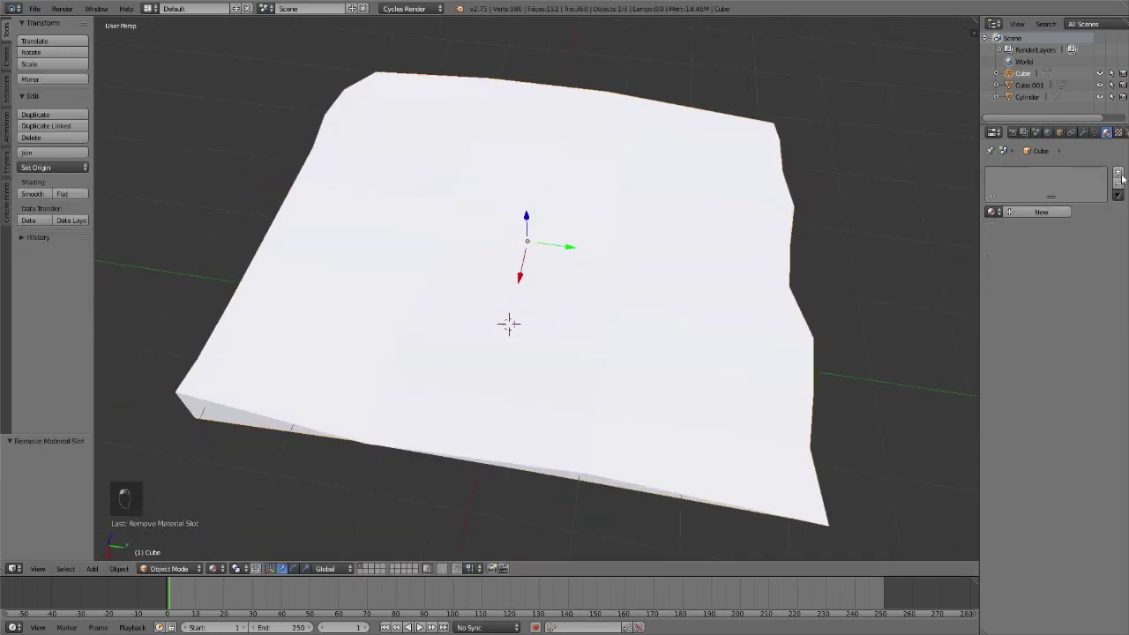
click(1041, 212)
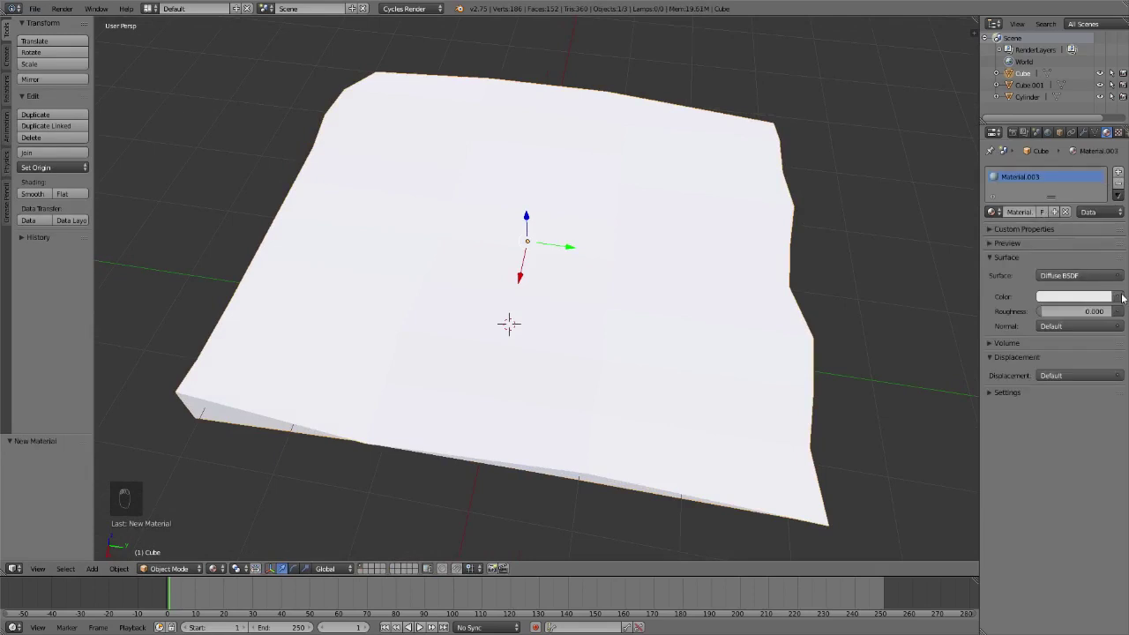
click(1123, 298)
click(891, 245)
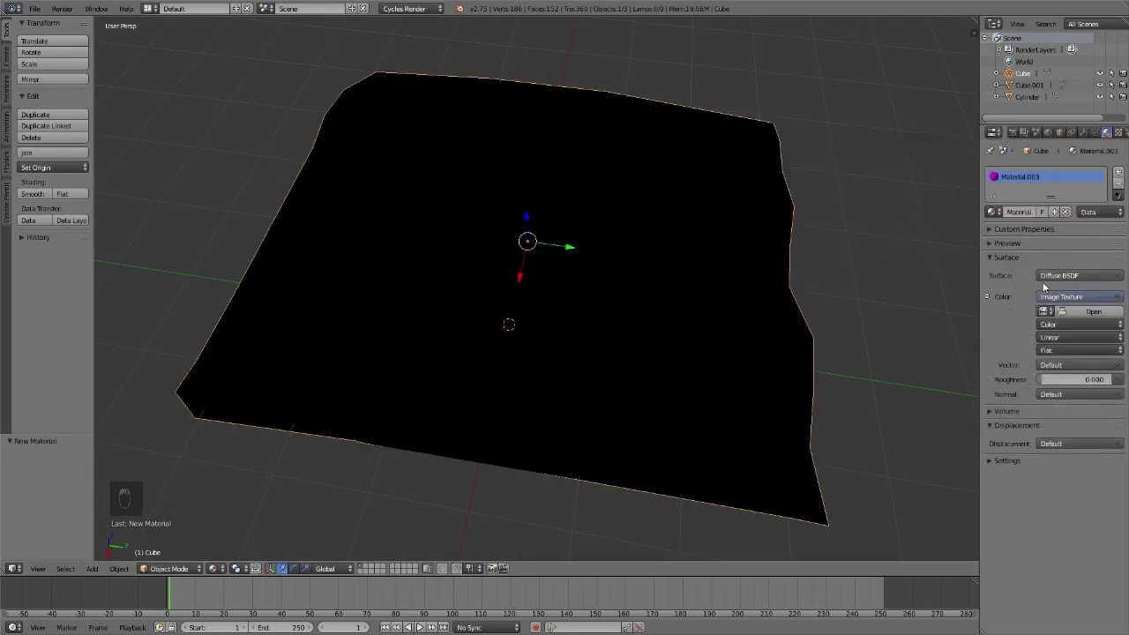
click(1093, 312)
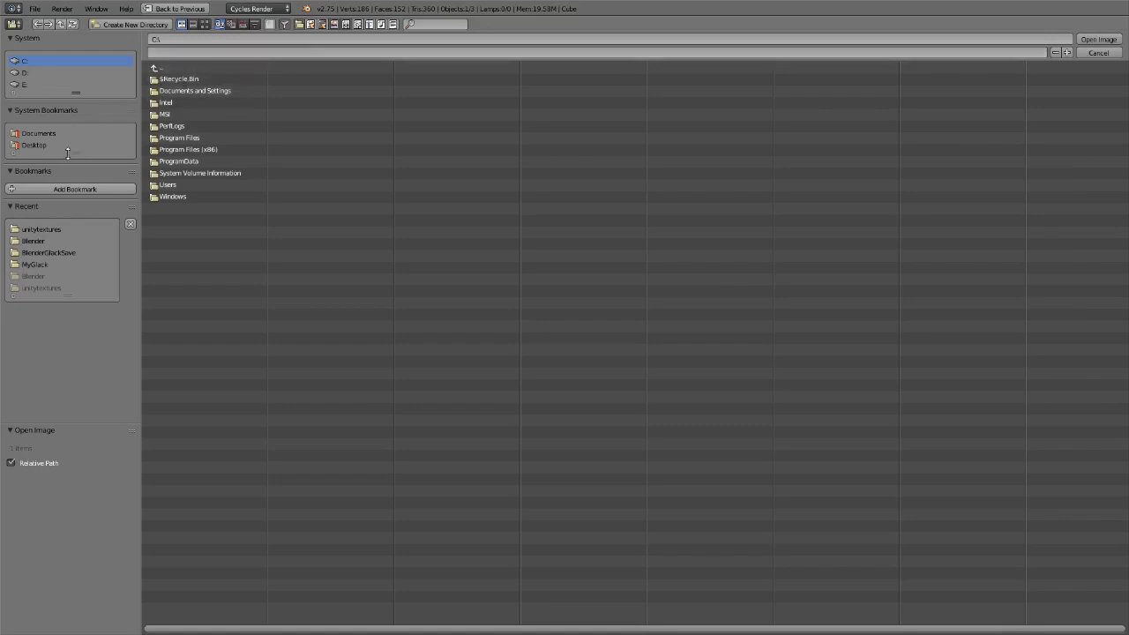
- Browse to the Desktop folder, then switch to Chrome's 'wood texture' image results
click(40, 145)
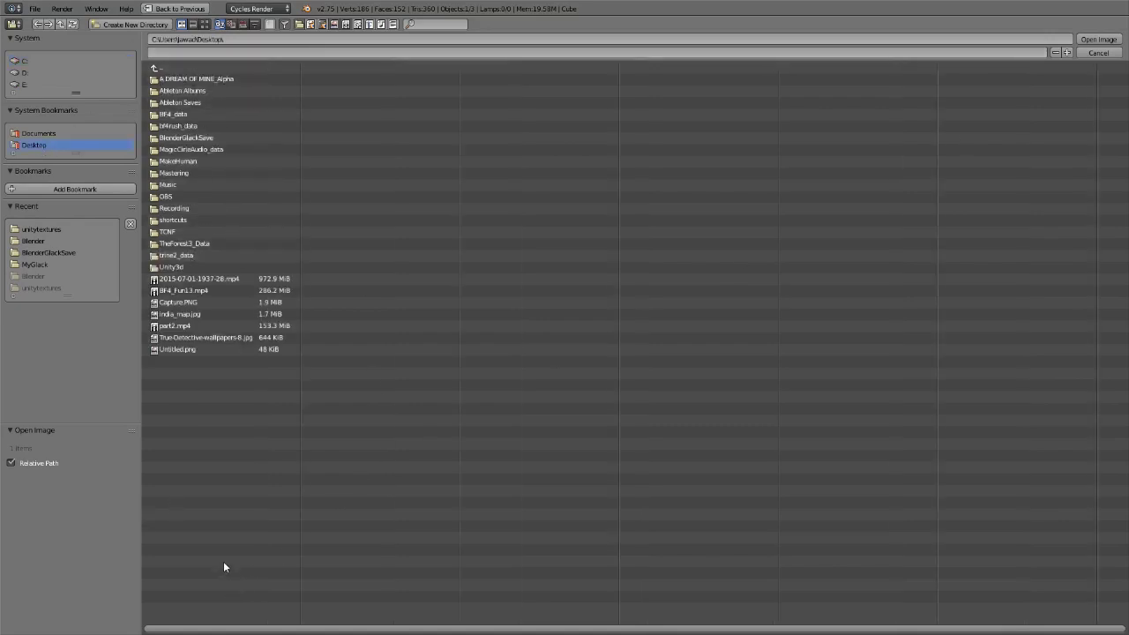
click(47, 622)
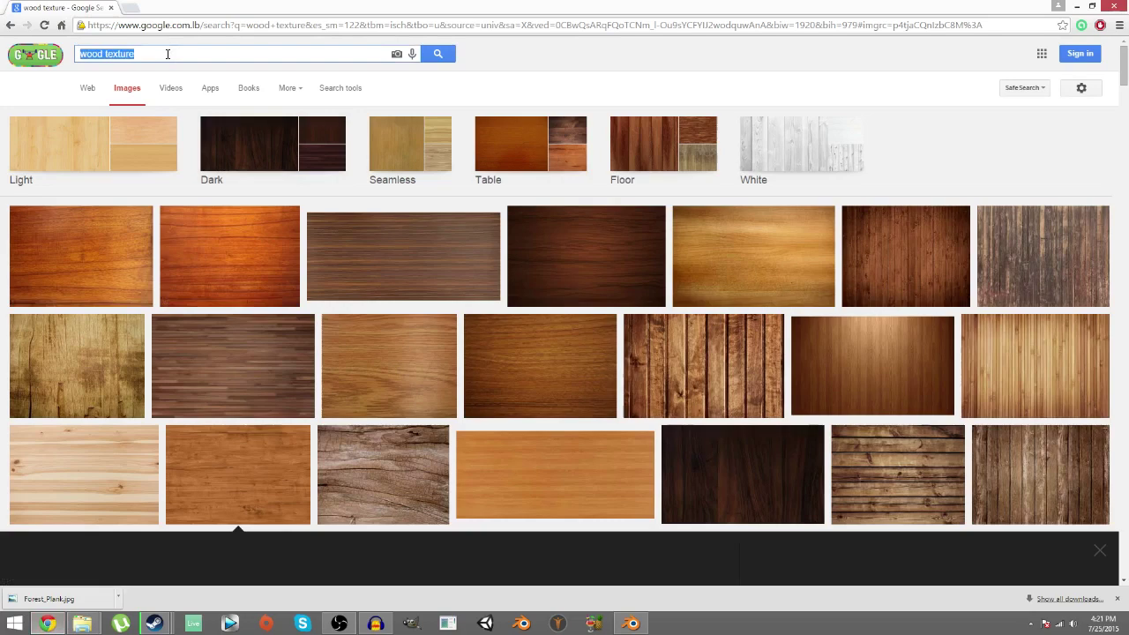
- Search 'wood texture planks', pick a dark plank image and save it as Forest_Plank2
text(planks)
key(Return)
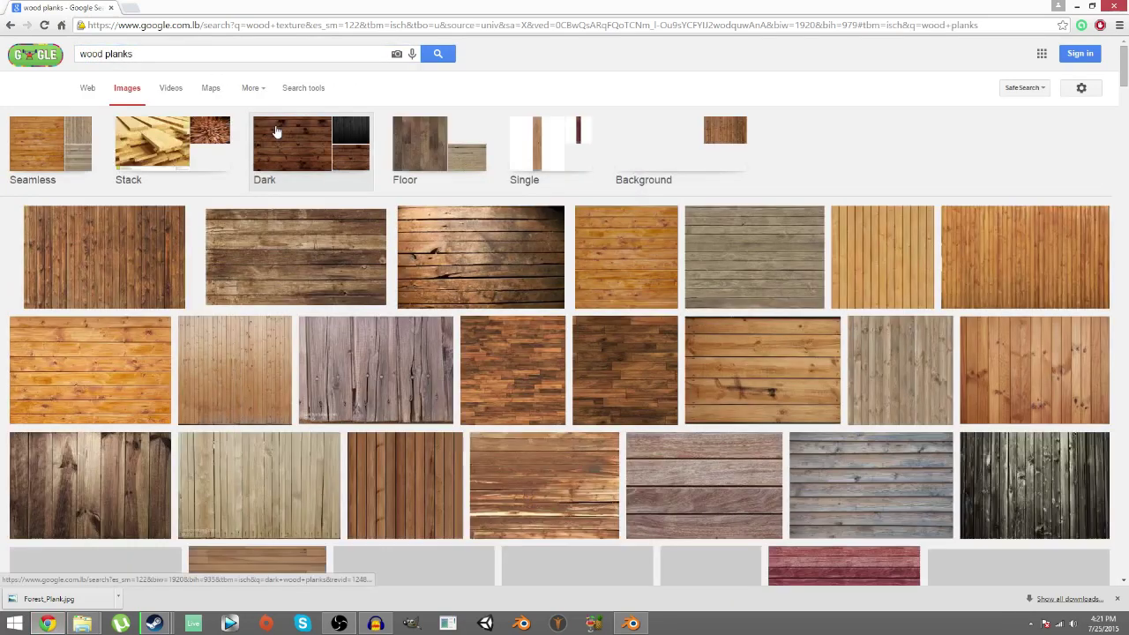
click(324, 146)
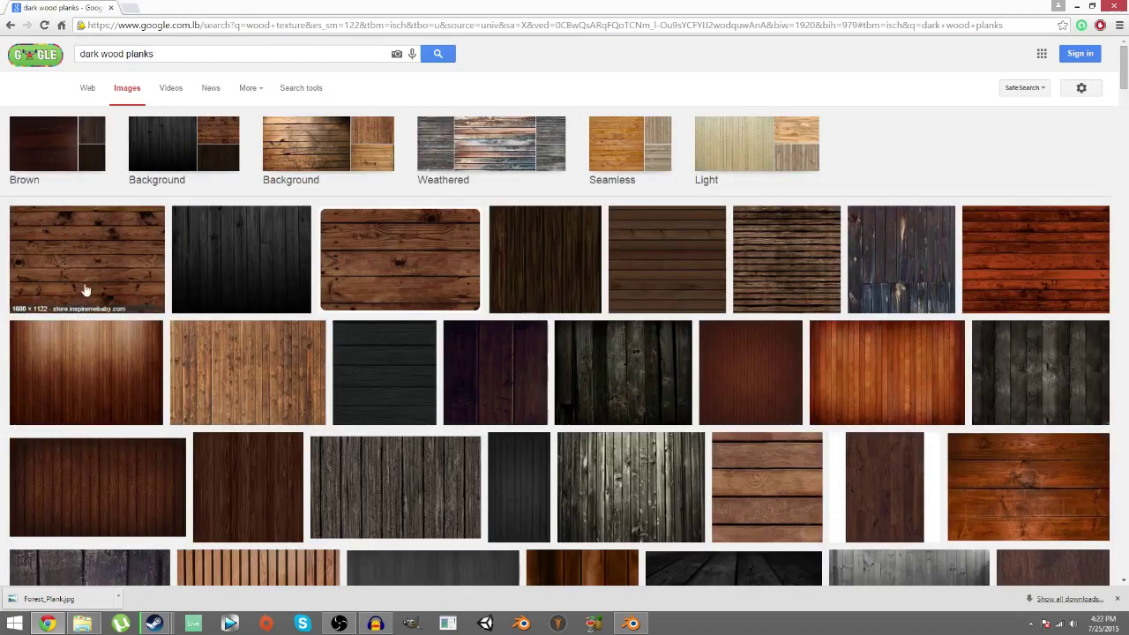
click(83, 290)
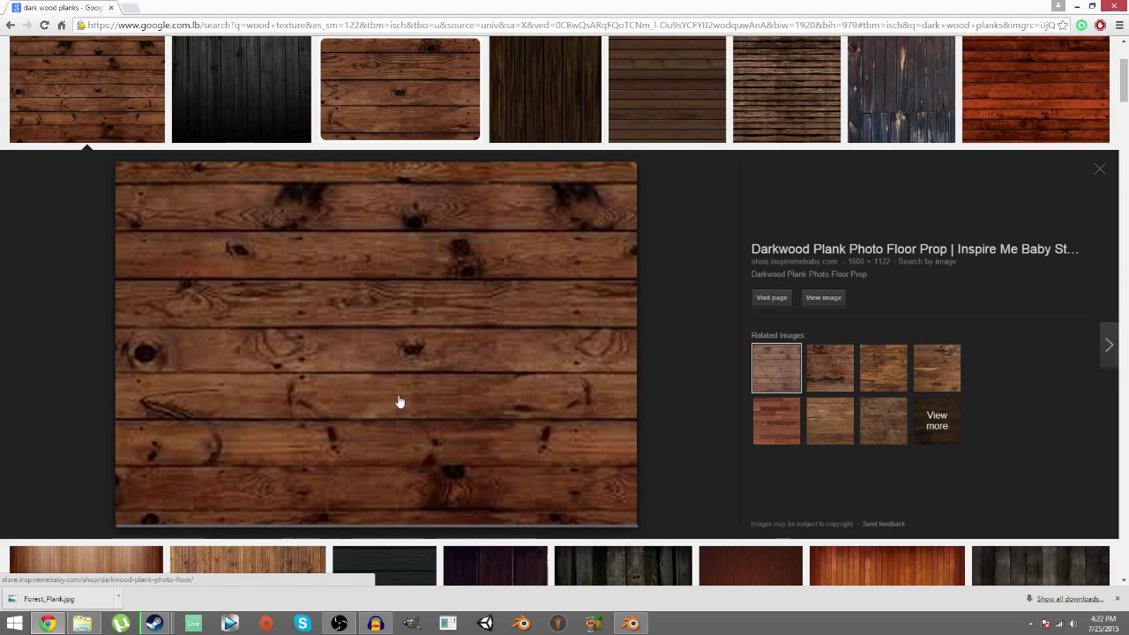
right_click(359, 325)
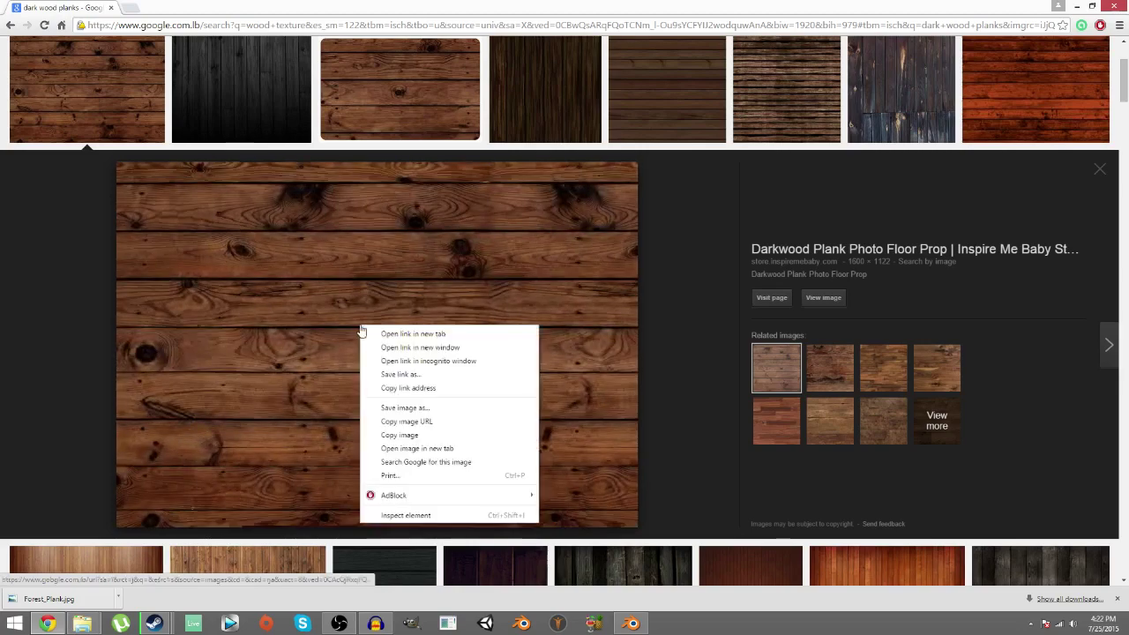
click(396, 405)
text(Fore)
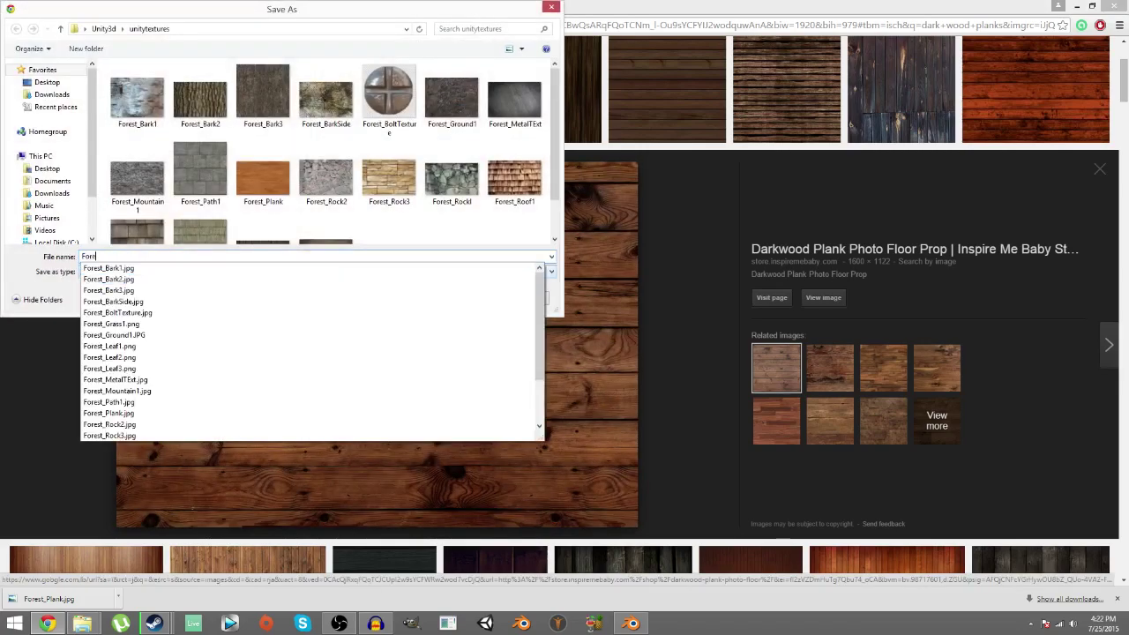
text(st_Pank)
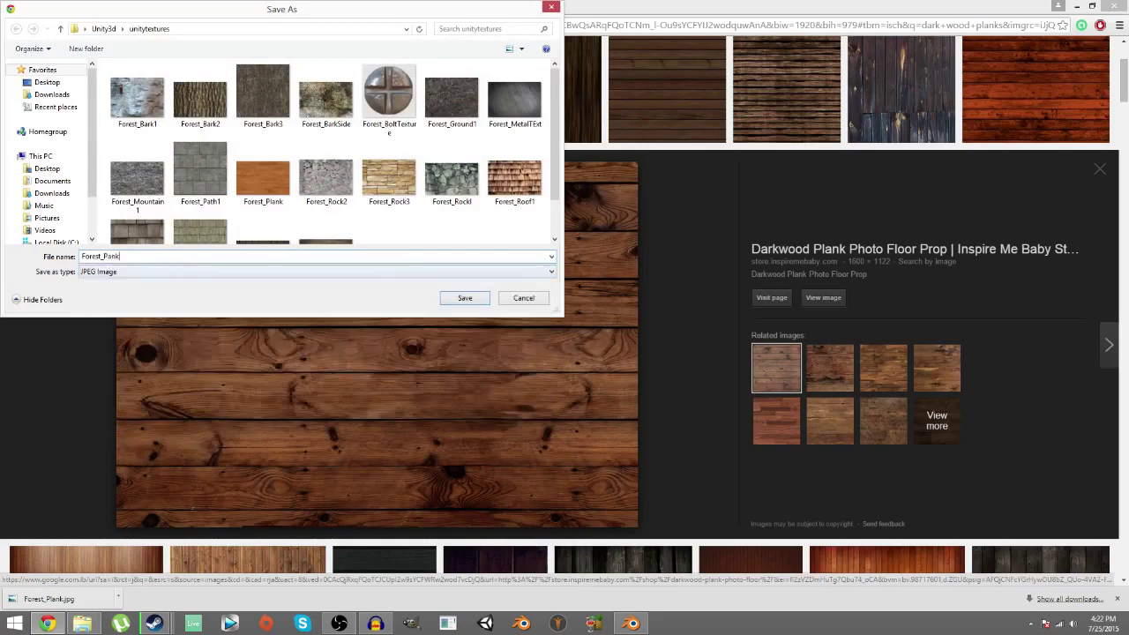
key(BackSpace)
key(BackSpace)
key(BackSpace)
text(lank2)
key(Return)
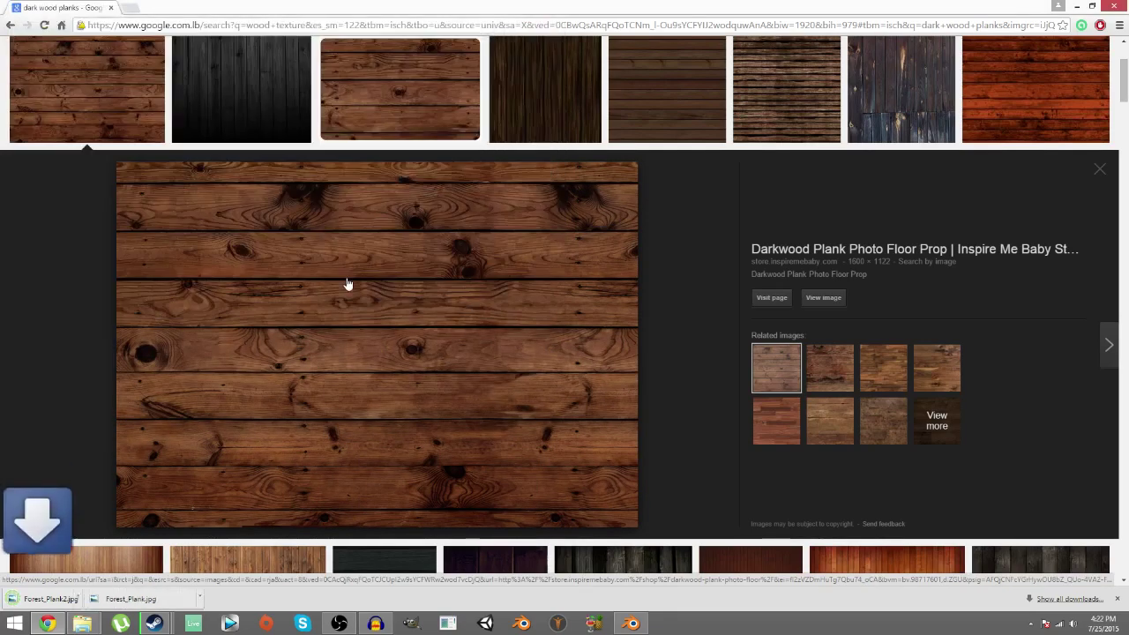
- Load Forest_Plank2.jpg from the Unity3d/unitytextures folder as the image texture
key(alt+Tab)
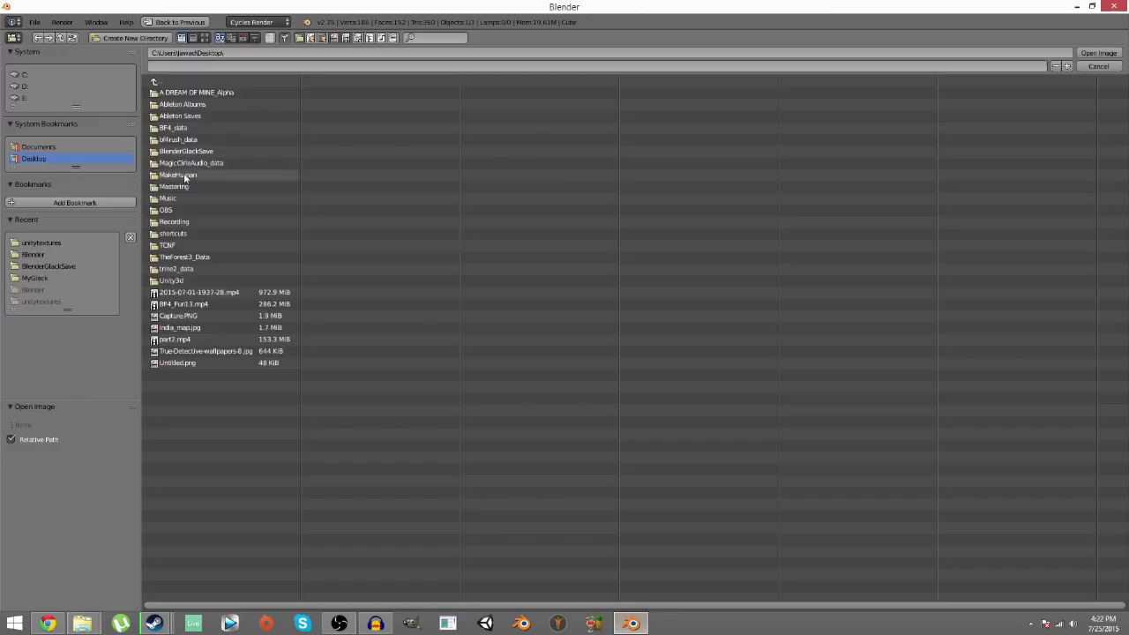
click(171, 280)
click(191, 150)
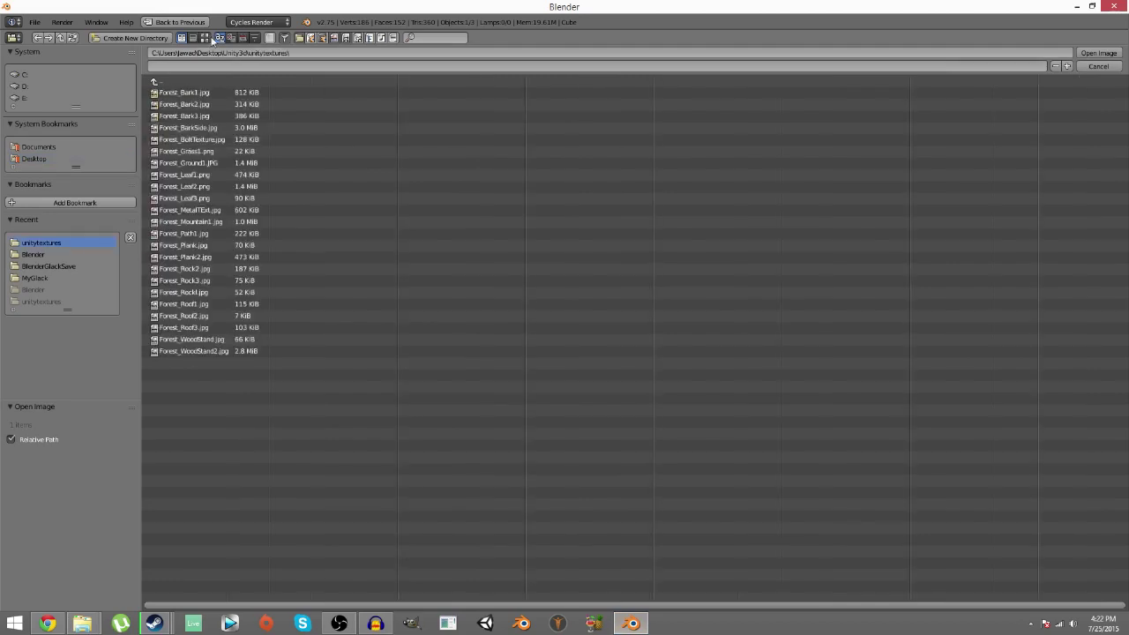
click(204, 38)
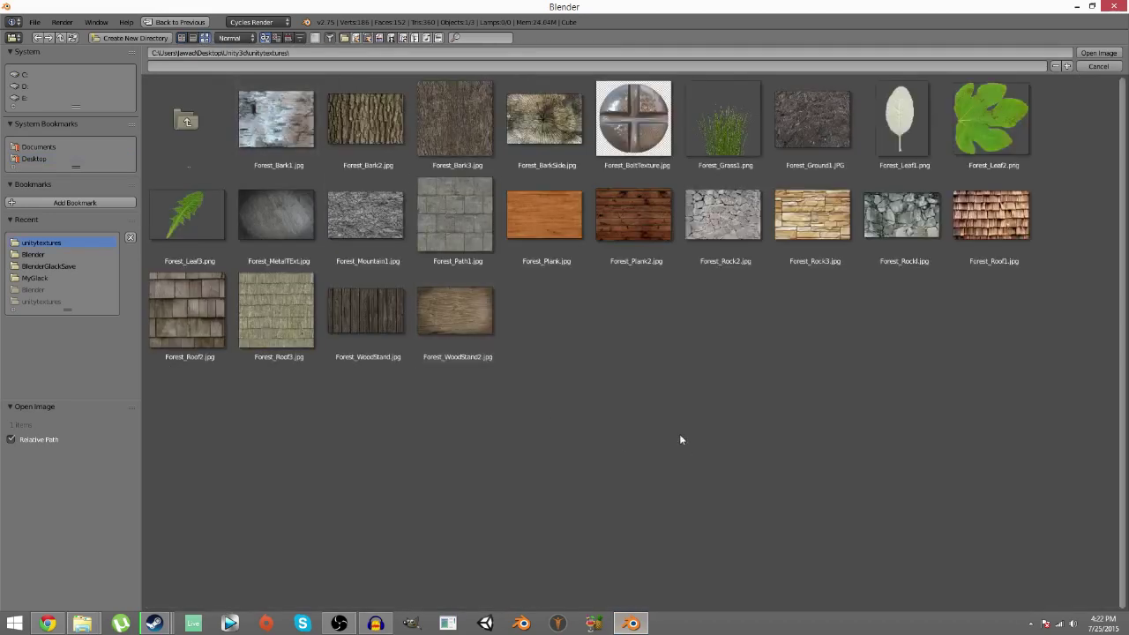
click(637, 217)
double_click(638, 197)
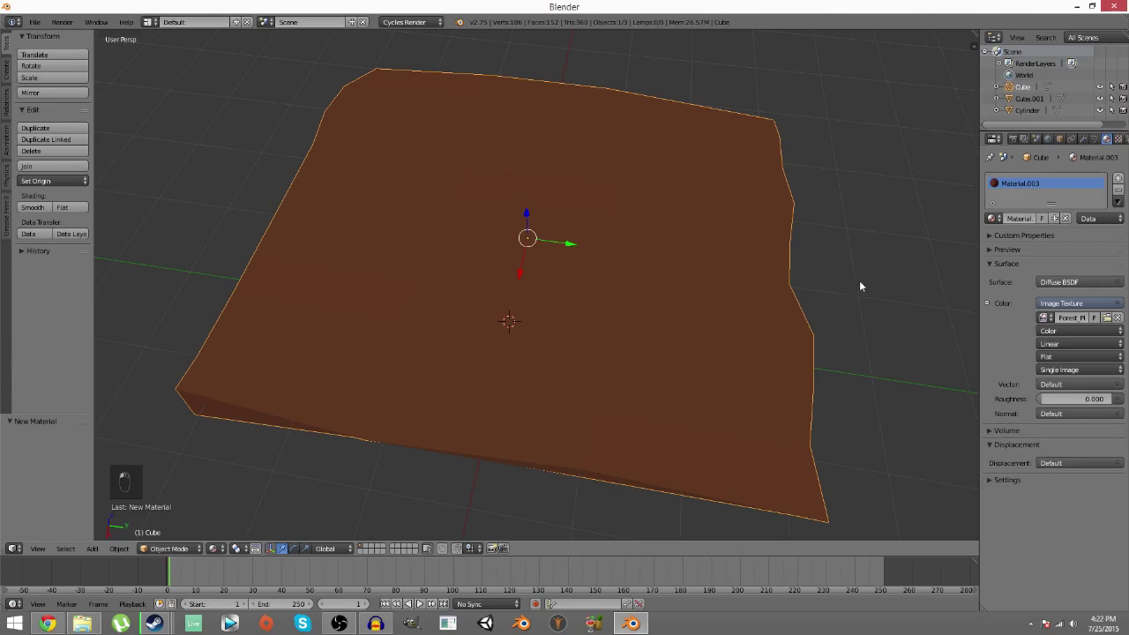
- Enter Edit Mode with the whole slab selected and split the viewport into two side-by-side views
middle_drag(860, 285, 698, 285)
key(Tab)
key(a)
key(a)
key(a)
key(a)
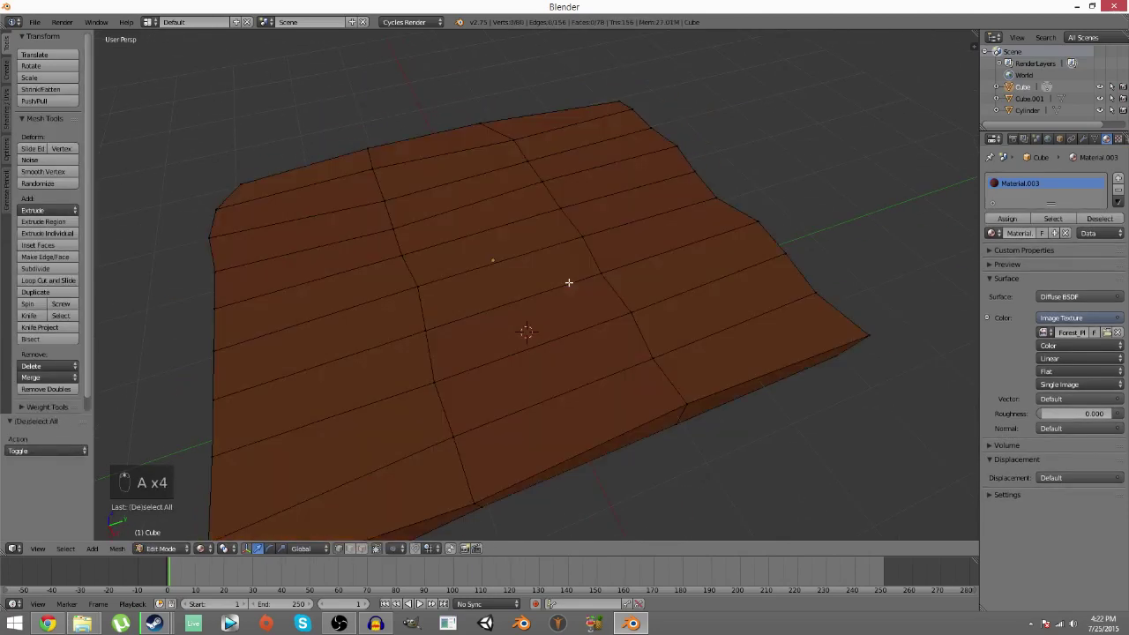
middle_drag(568, 283, 479, 315)
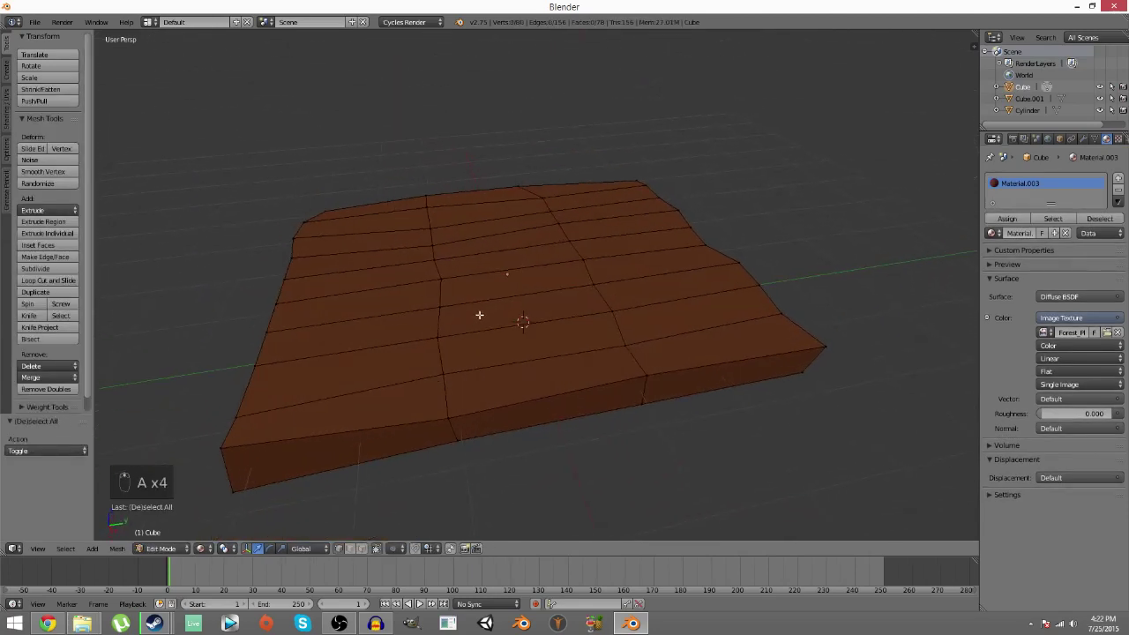
key(a)
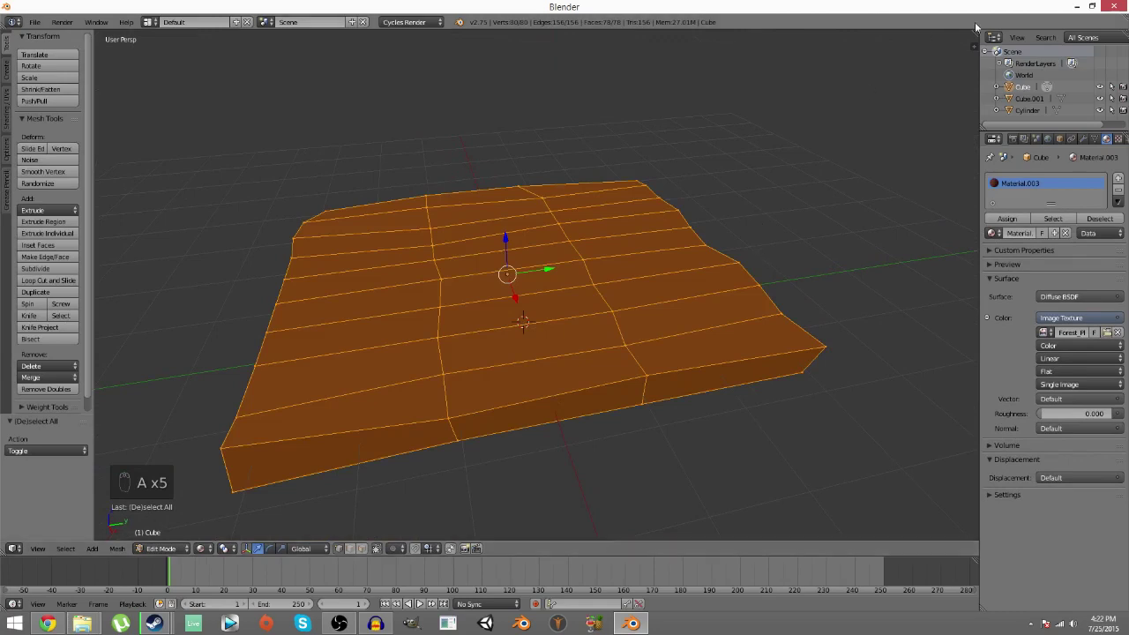
drag(976, 33, 539, 110)
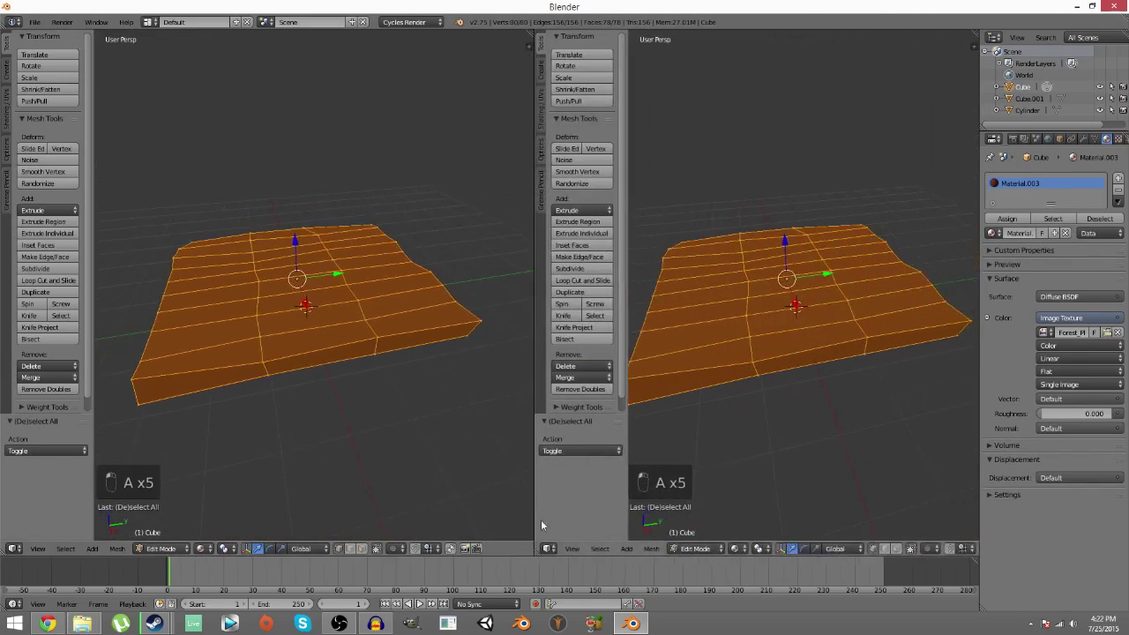
- Switch the right view to the UV/Image Editor showing Forest_Plank.jpg, then return to Object Mode
click(548, 549)
click(568, 462)
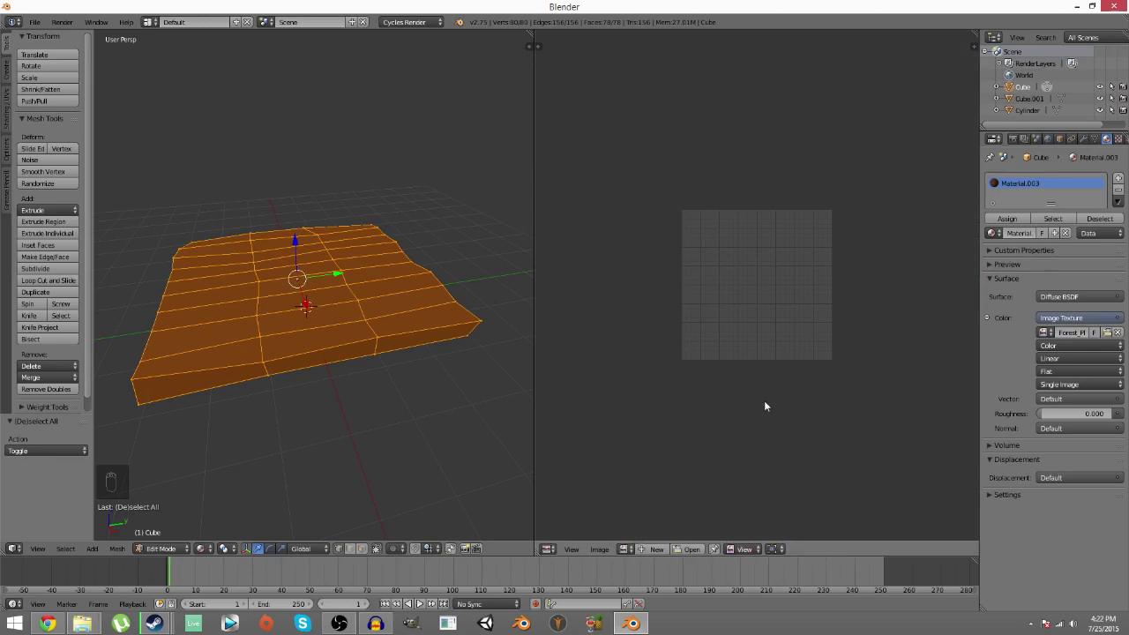
click(622, 549)
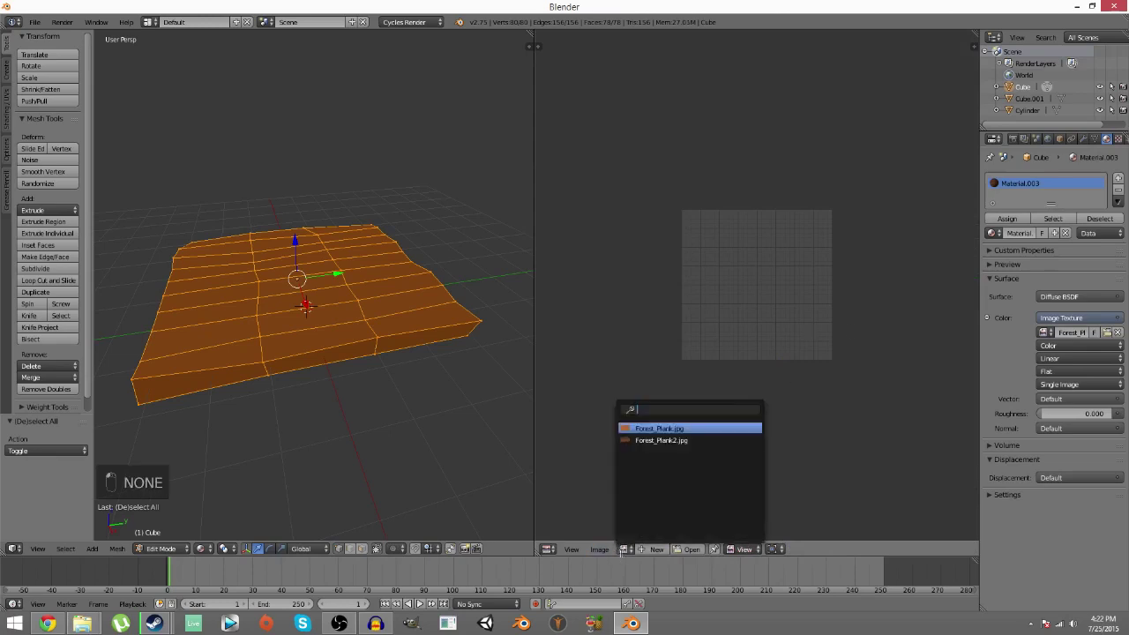
click(696, 432)
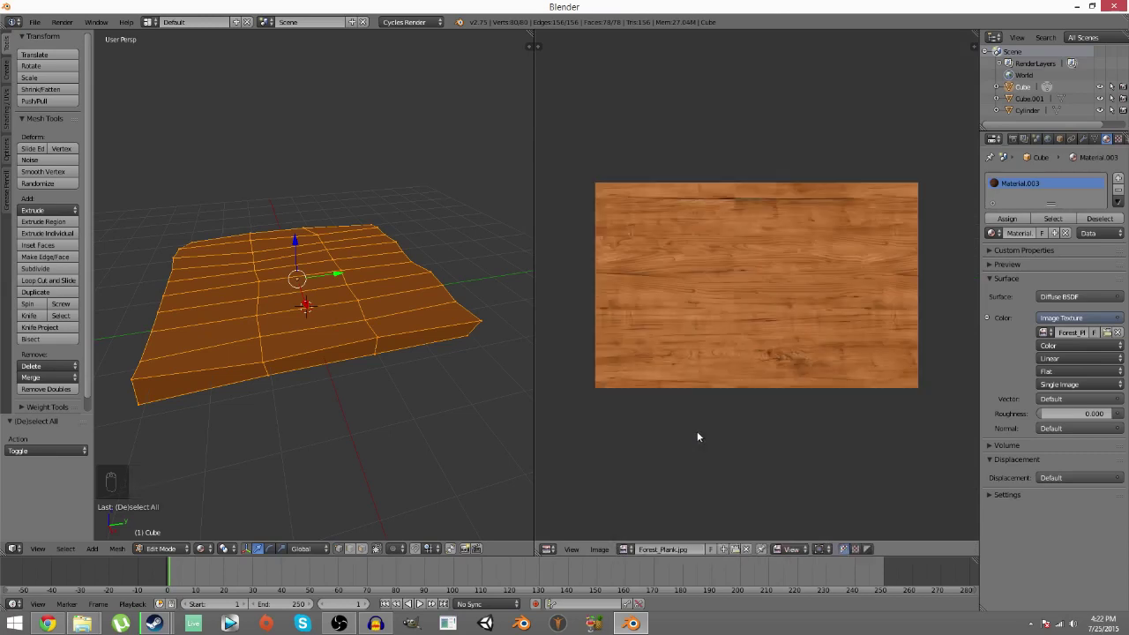
key(Tab)
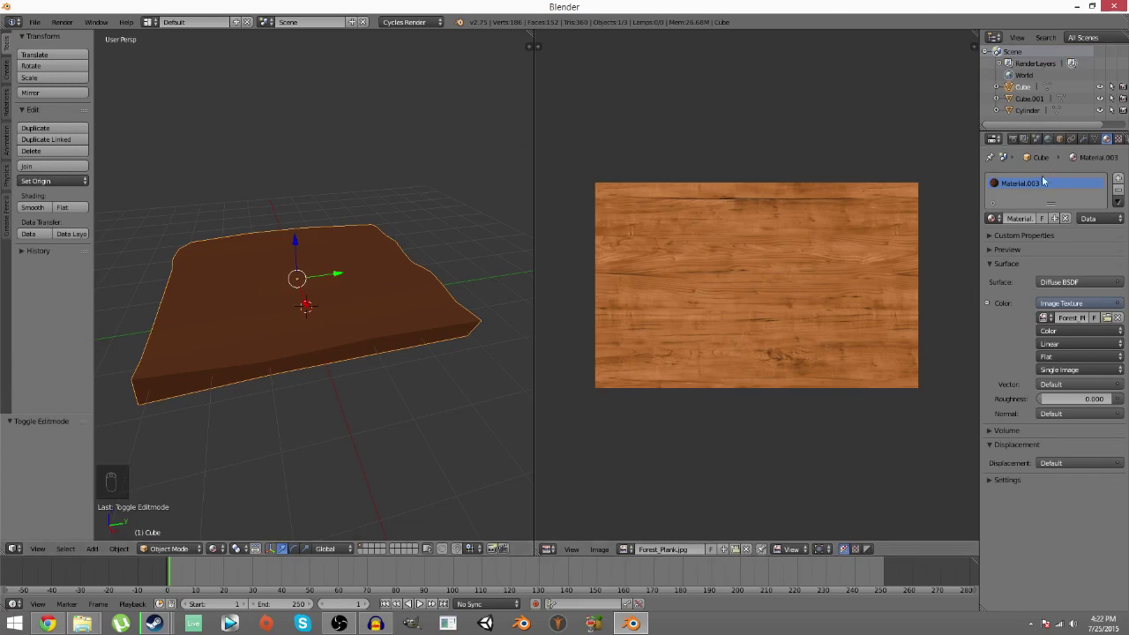
- Preview Forest_Plank2.jpg, then set the image editor back to Forest_Plank.jpg
click(625, 549)
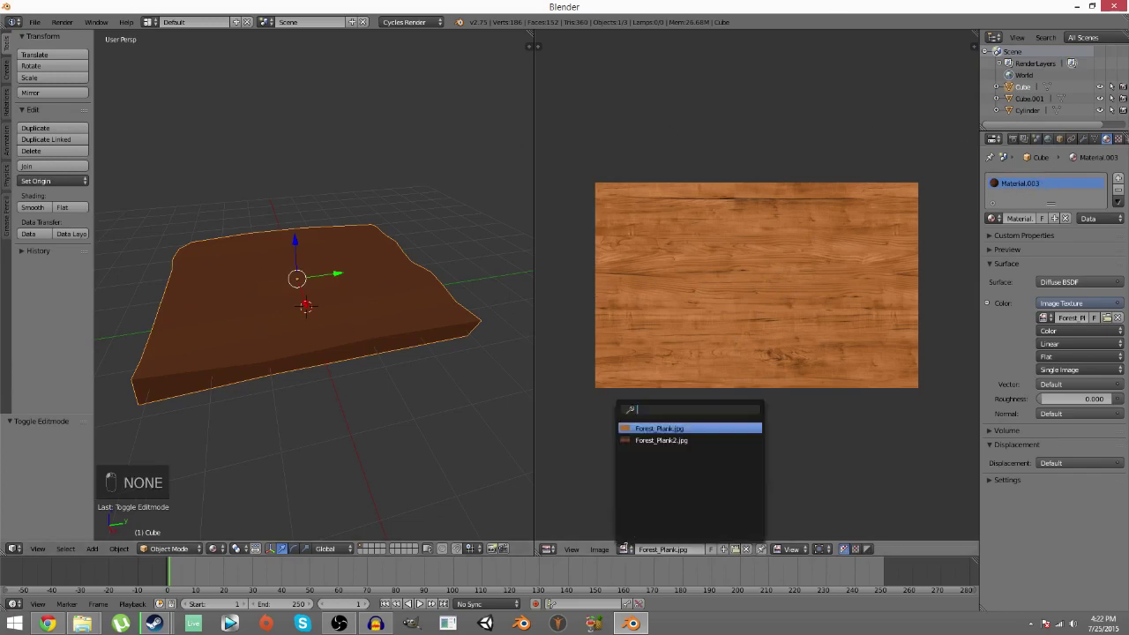
click(664, 440)
scroll(688, 413, down, 7)
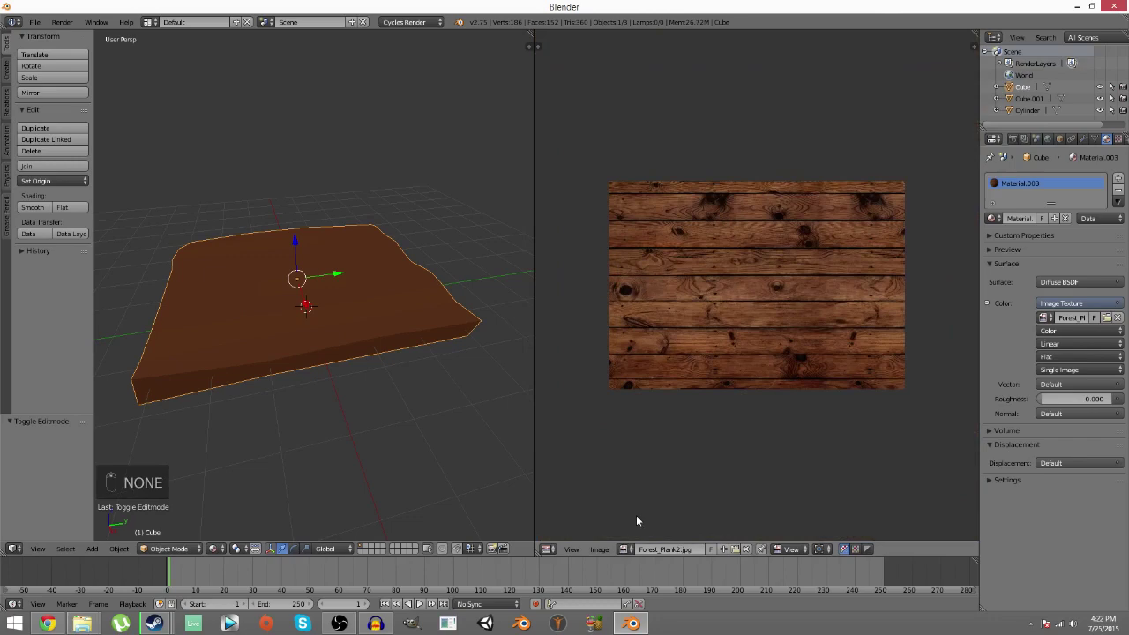
click(625, 549)
click(659, 429)
- Unwrap all of the slab's faces so the wood texture shows, then display Forest_Plank2.jpg
key(Tab)
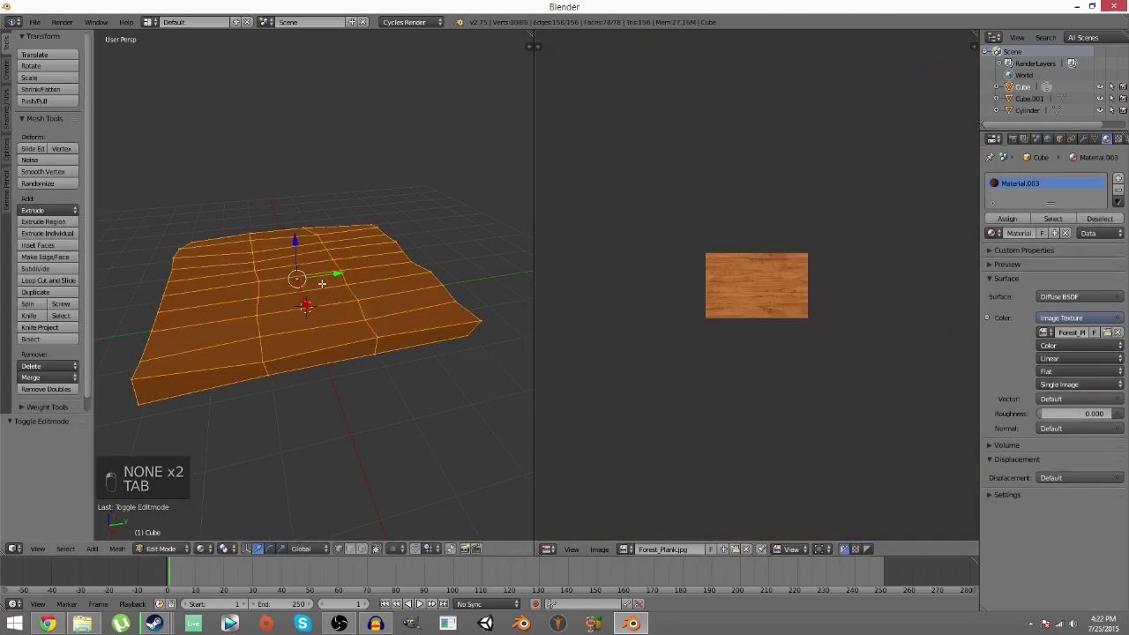
key(a)
key(a)
key(a)
key(a)
key(u)
click(322, 282)
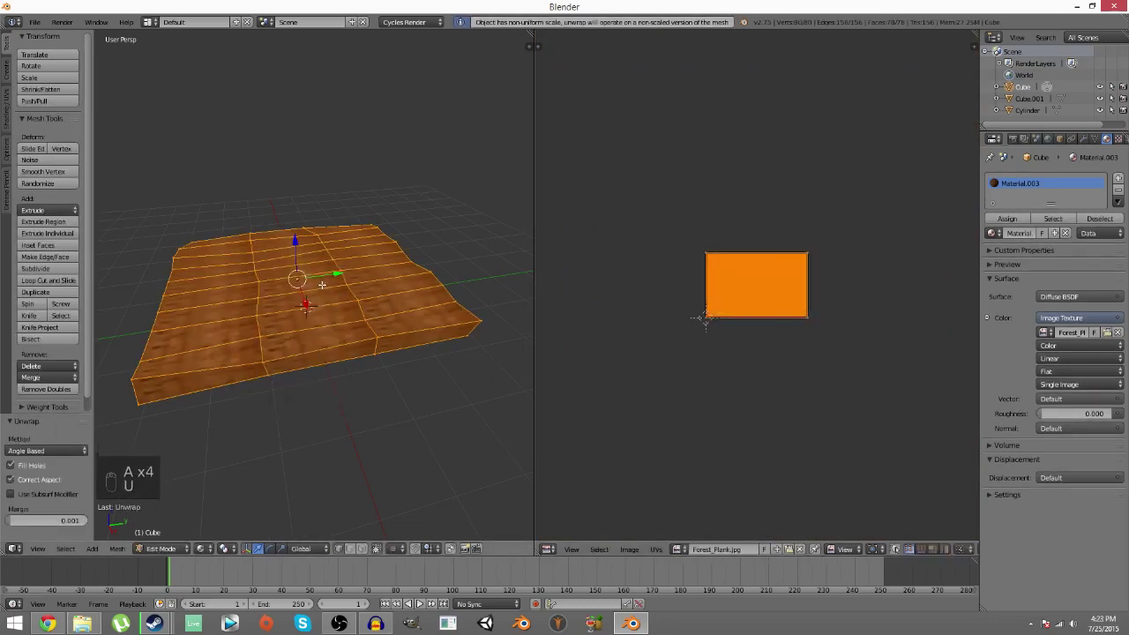
key(Tab)
middle_drag(353, 279, 363, 331)
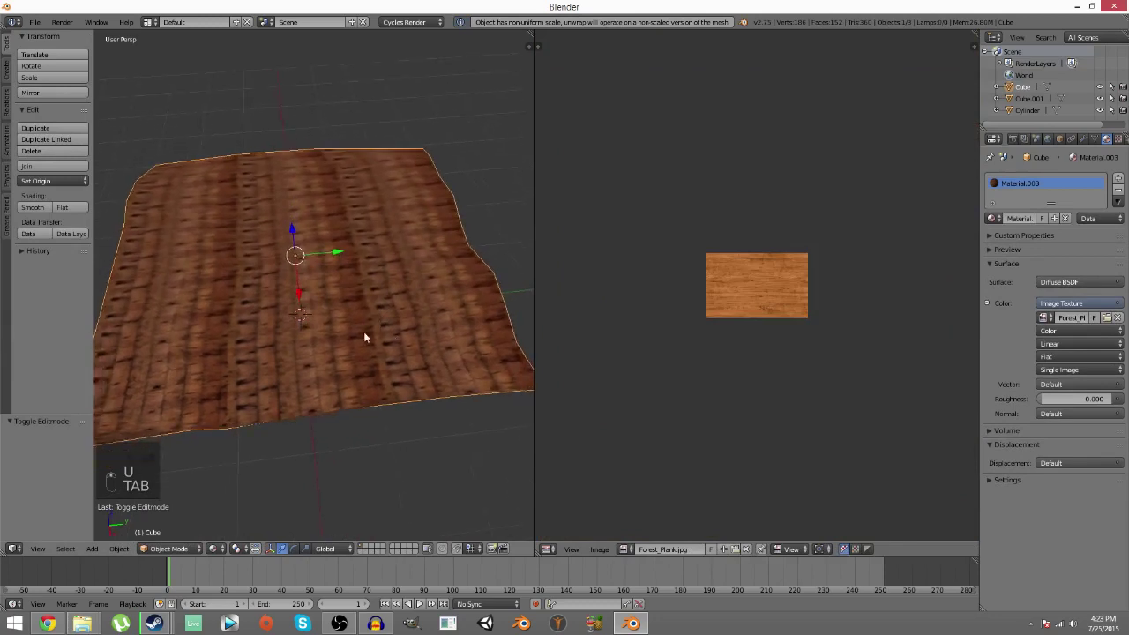
click(624, 548)
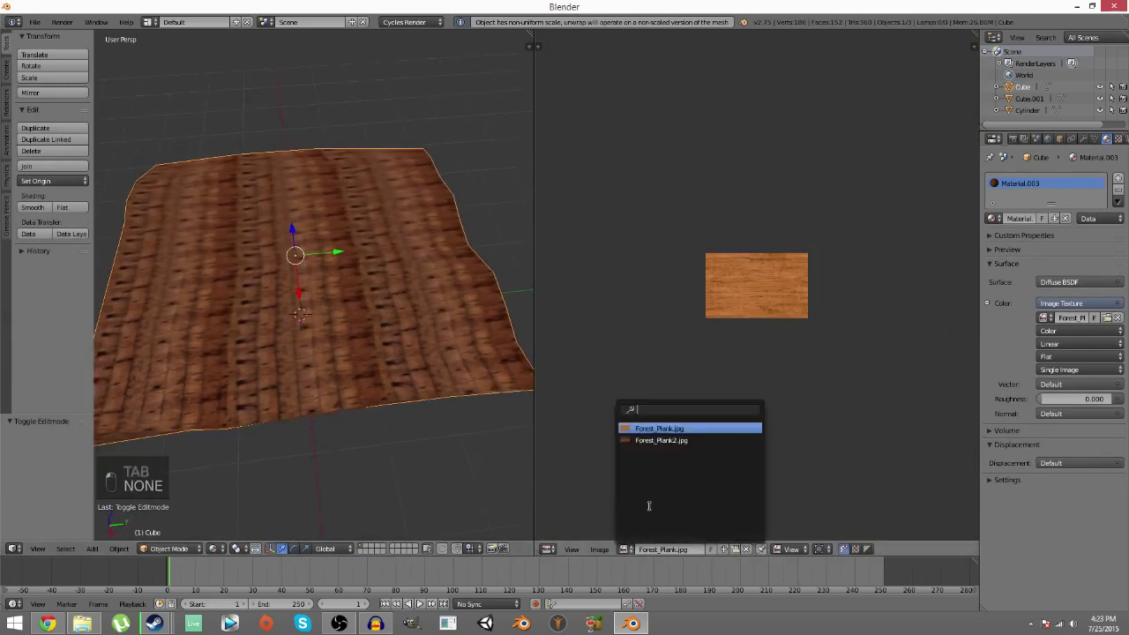
click(661, 441)
- Select all the slab's faces and scale the UV island down to 0.831
key(Tab)
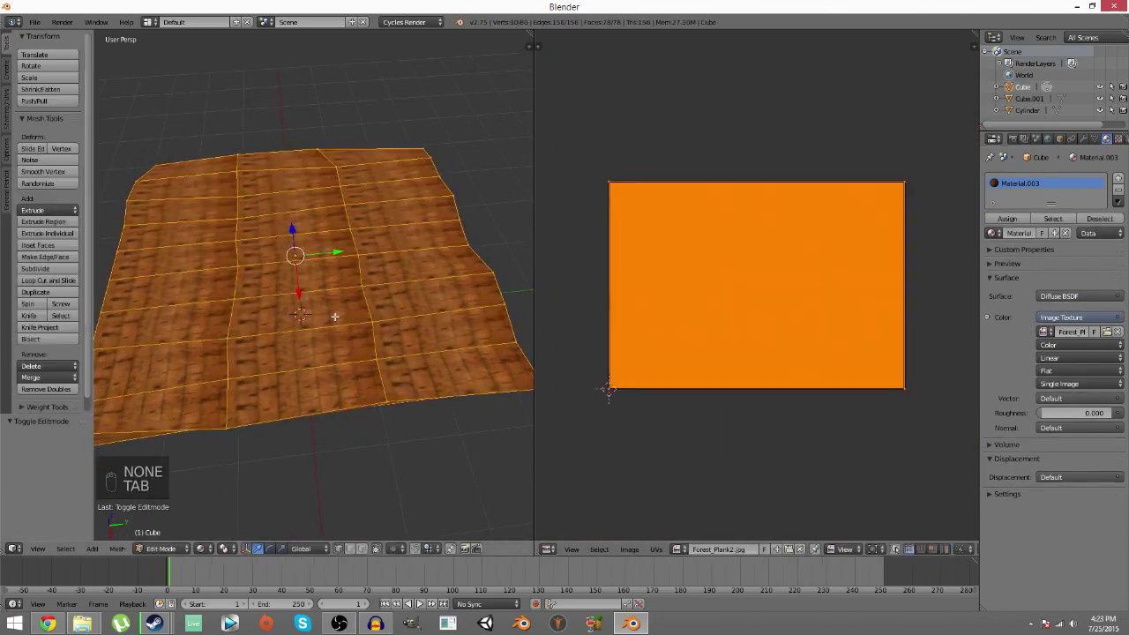
key(a)
key(a)
key(a)
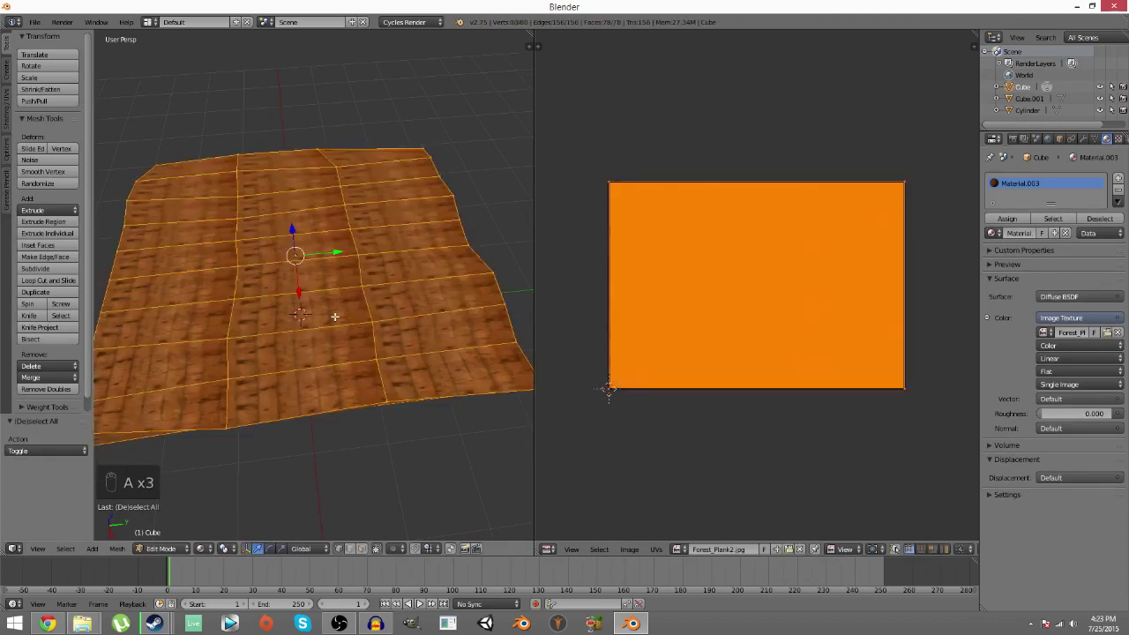
key(s)
right_click(713, 261)
key(s)
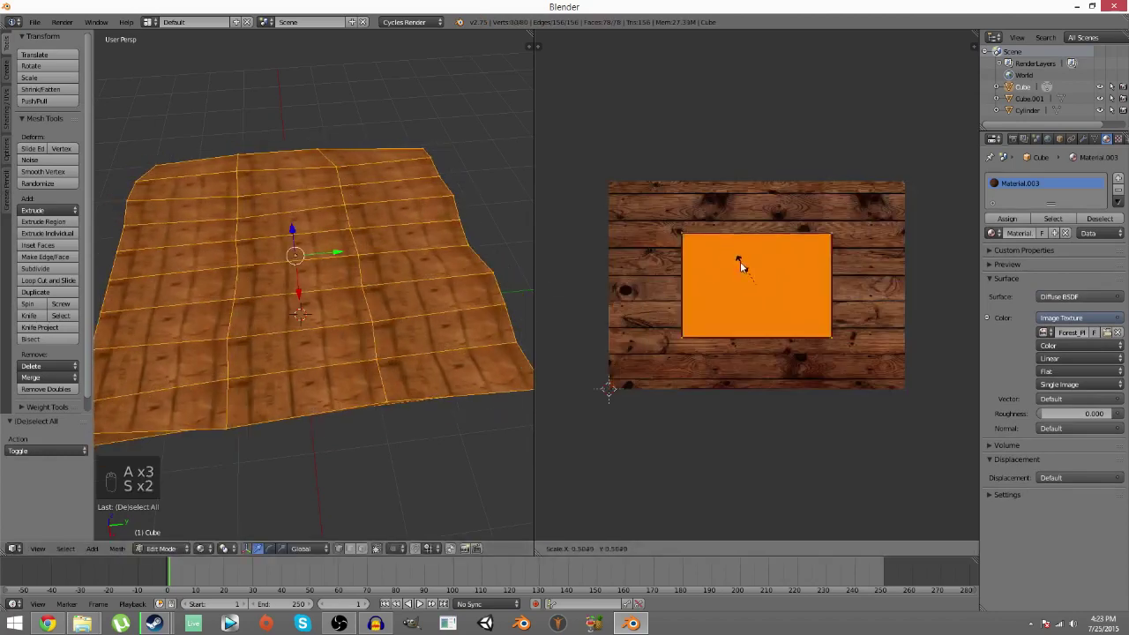
click(755, 249)
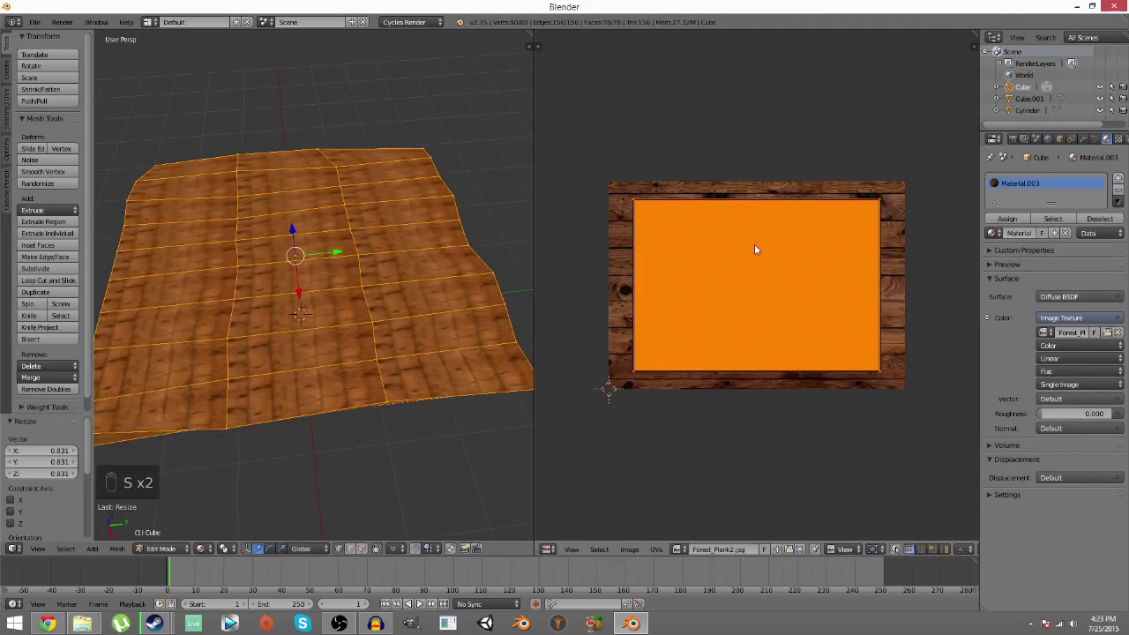
- Narrow the UV island to about half its width along X, then return to Object Mode
middle_drag(448, 281, 265, 291)
key(a)
middle_drag(388, 291, 423, 300)
key(a)
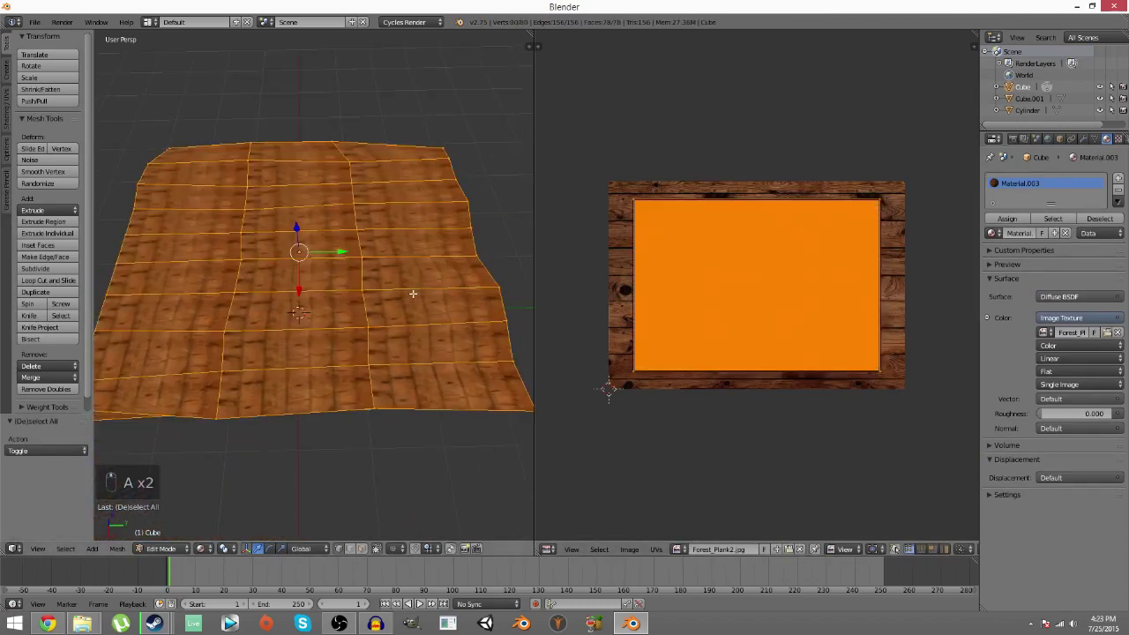
key(s)
key(x)
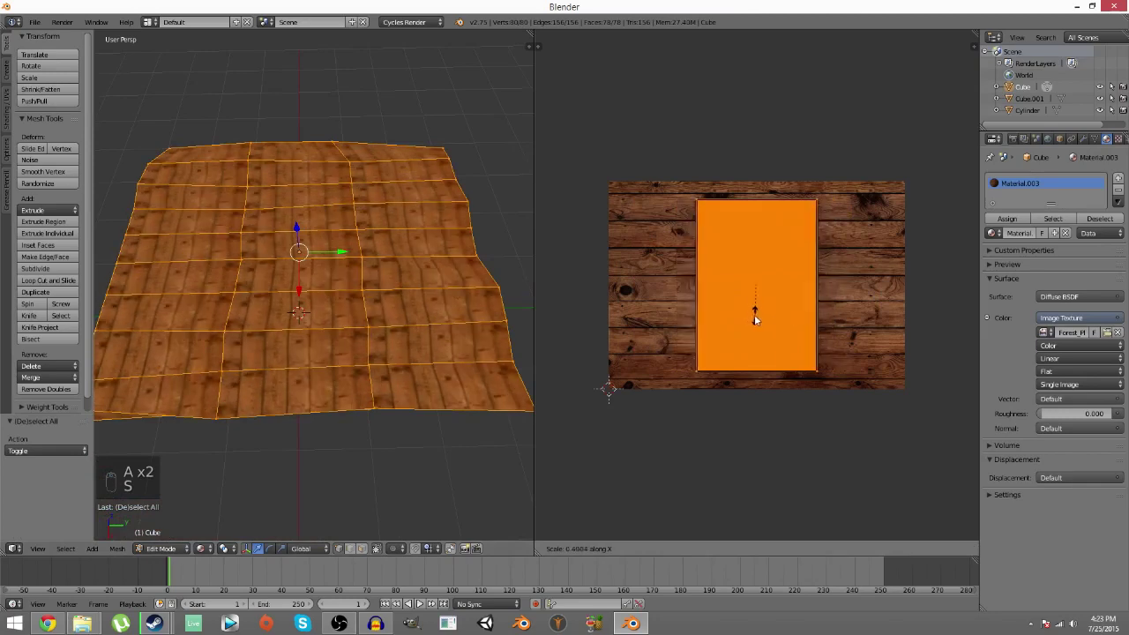
click(756, 315)
key(Tab)
middle_drag(388, 302, 413, 120)
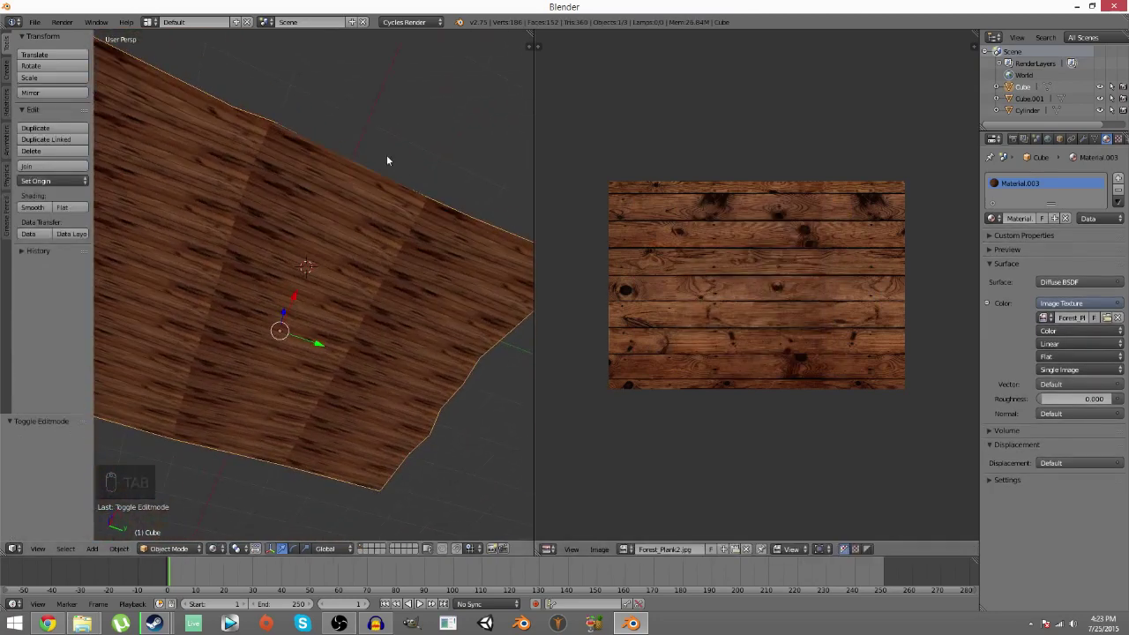
- In Edit Mode, undo three times to remove the UV scaling and the full unwrap
middle_drag(386, 160, 331, 259)
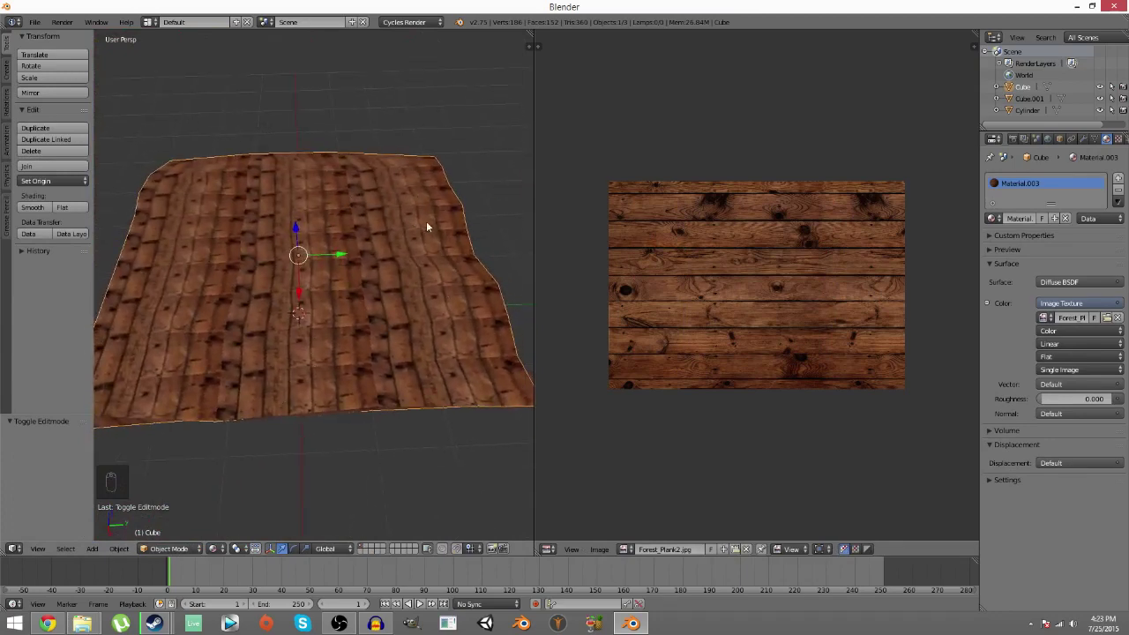
key(a)
key(a)
key(Tab)
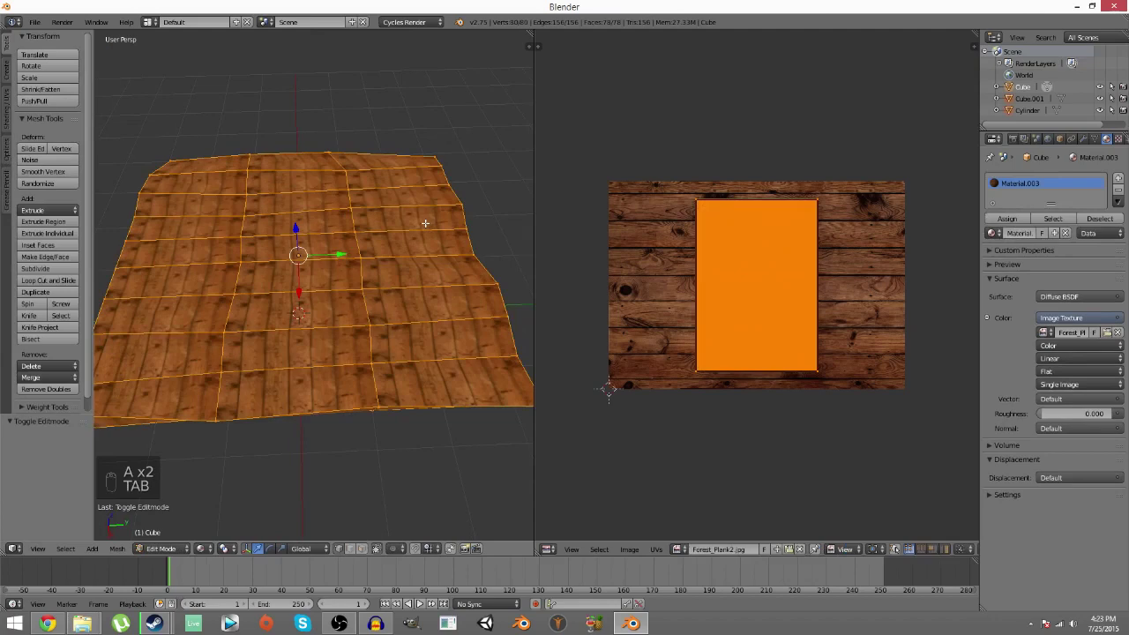
key(ctrl+z)
key(ctrl+z)
key(ctrl+z)
key(ctrl+z)
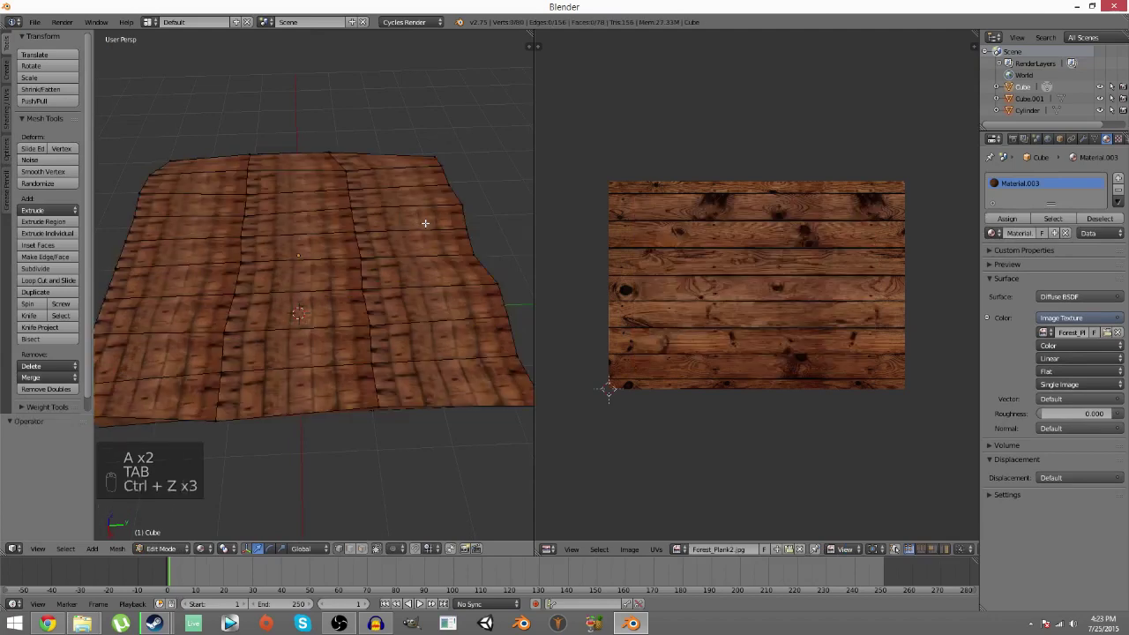
key(ctrl+z)
key(ctrl+z)
key(ctrl+z)
key(ctrl+z)
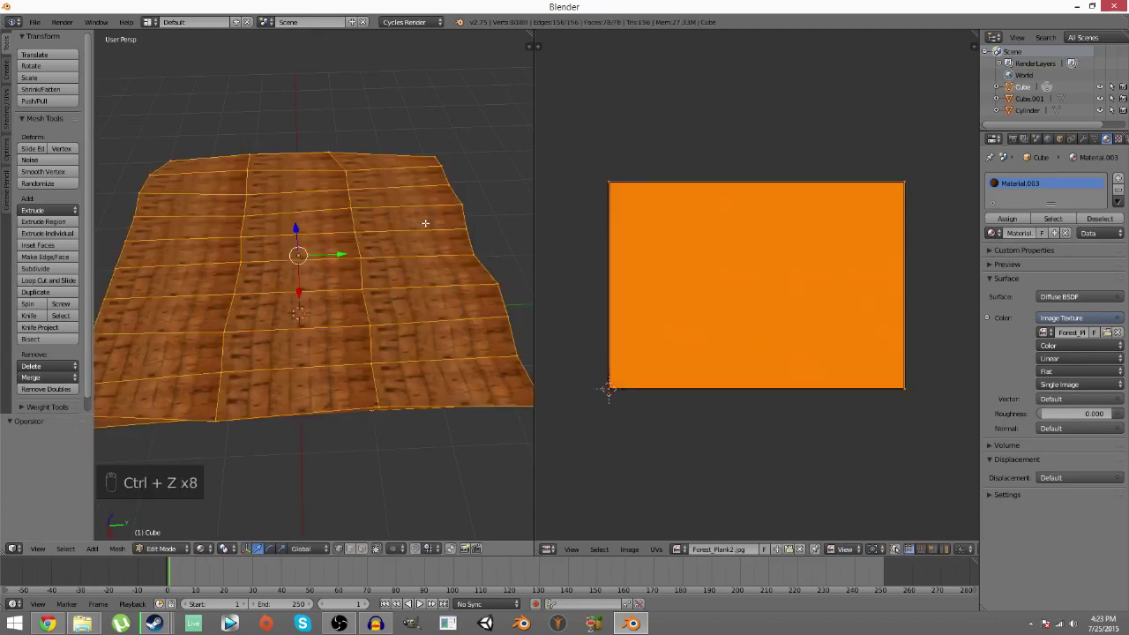
key(ctrl+z)
middle_drag(423, 221, 377, 193)
- Paint-select one plank group of faces and unwrap only that group
key(a)
mouse_move(355, 262)
middle_down()
mouse_move(378, 232)
mouse_move(400, 153)
mouse_move(369, 256)
middle_up()
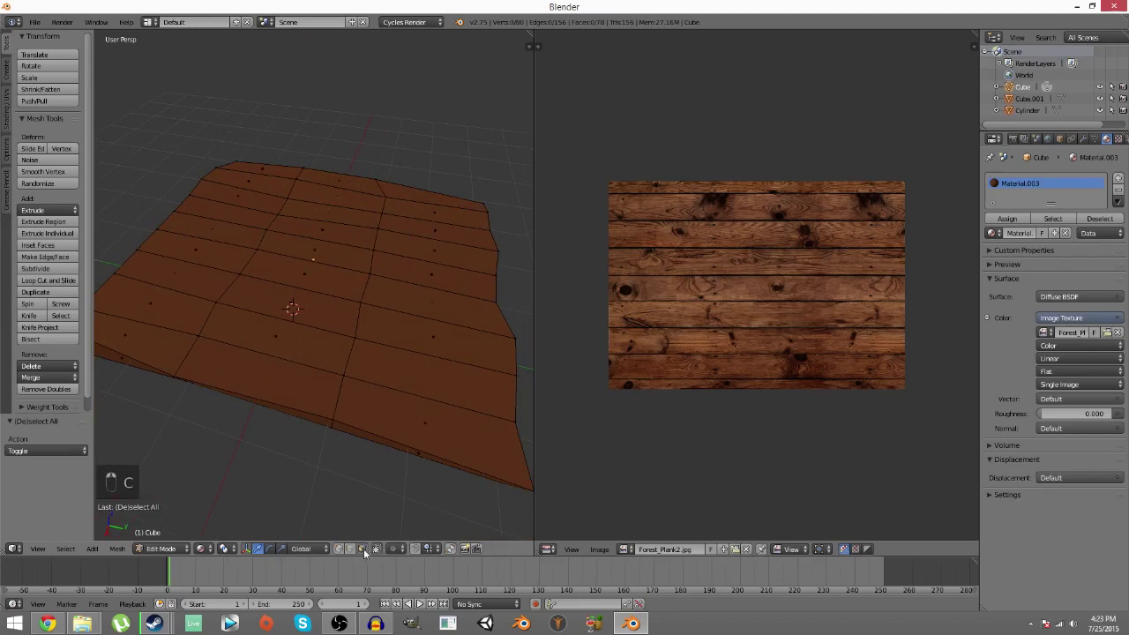
middle_drag(227, 271, 341, 302)
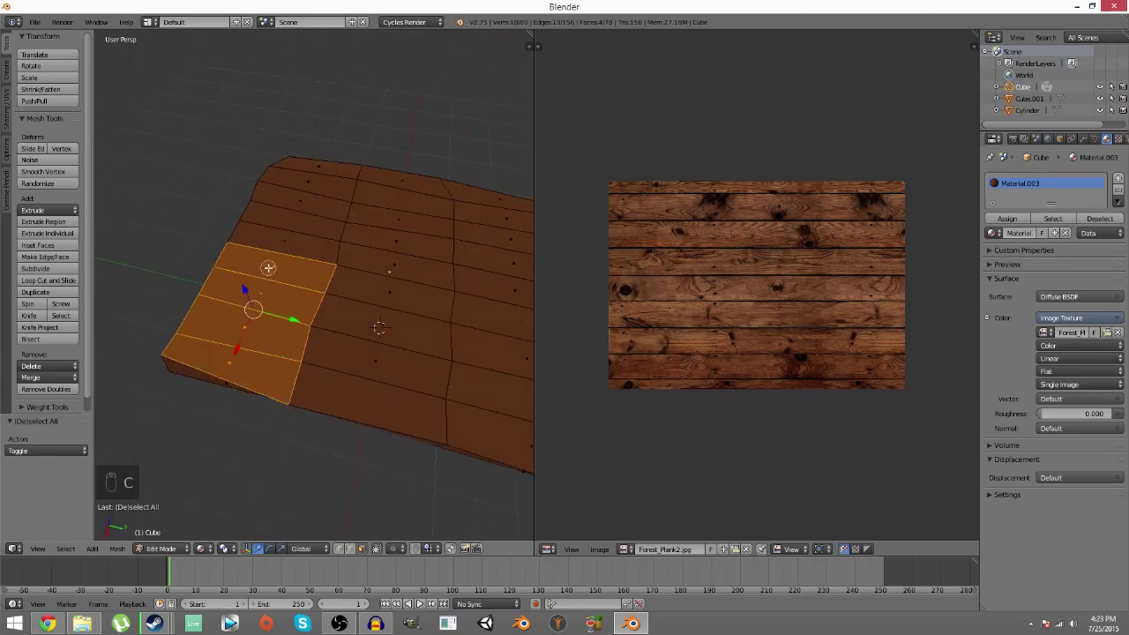
drag(388, 288, 370, 386)
middle_drag(322, 349, 355, 331)
key(u)
click(343, 278)
- Circle-select the lower rows of faces and rotate their UV island 90°
key(a)
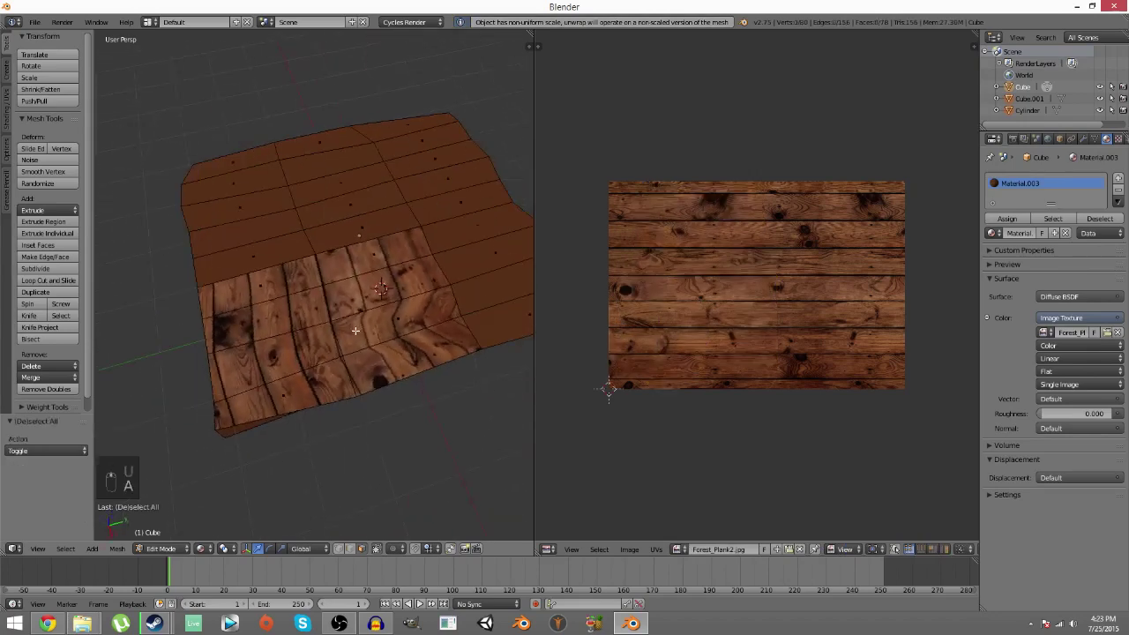
key(a)
key(a)
key(c)
mouse_move(357, 271)
mouse_down()
mouse_move(380, 361)
mouse_move(297, 386)
mouse_move(260, 298)
mouse_up()
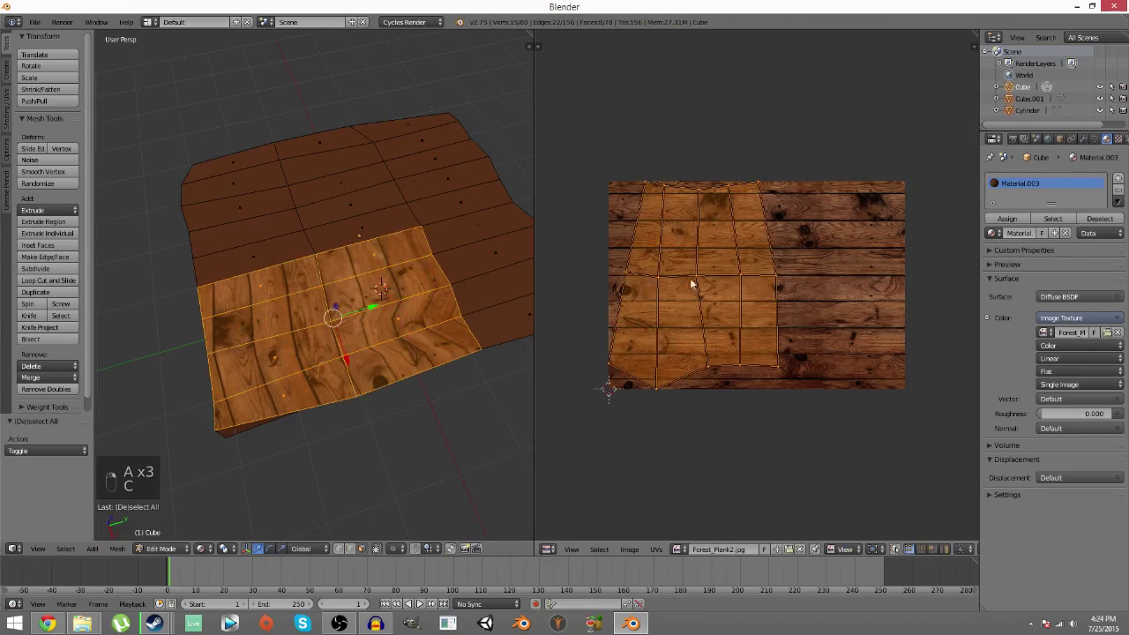
key(r)
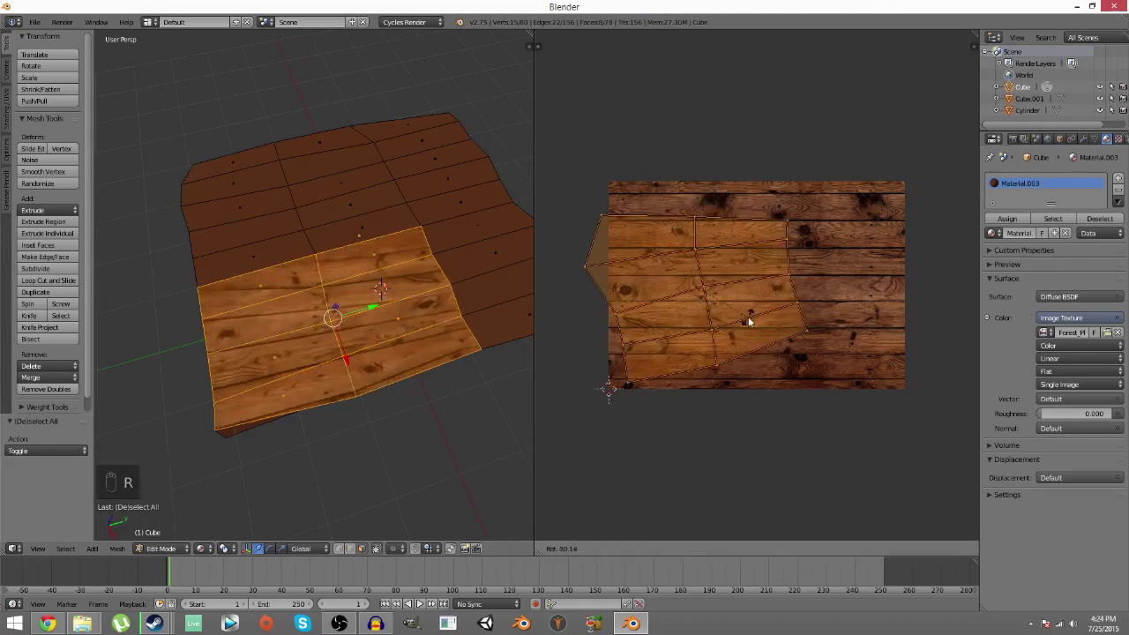
text(90)
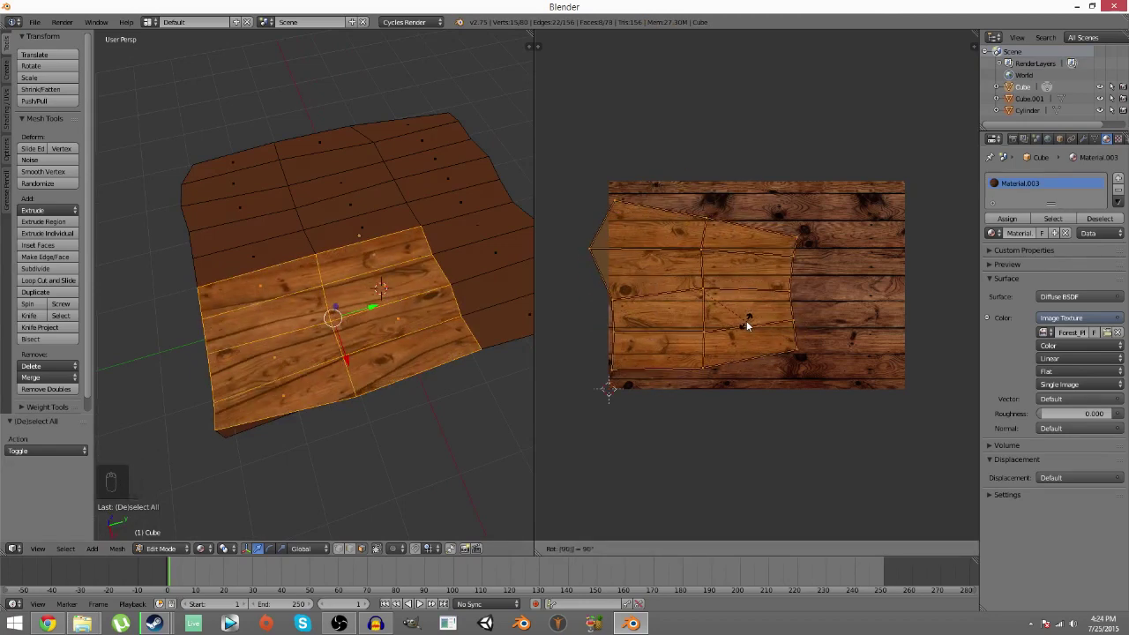
key(Return)
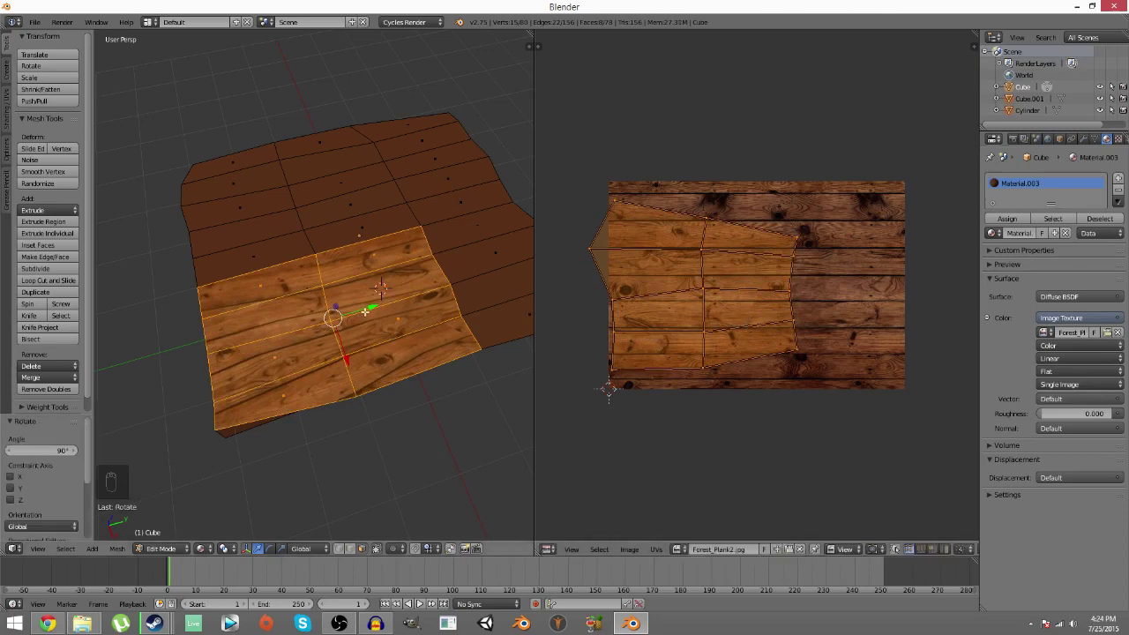
key(a)
middle_drag(479, 277, 453, 284)
- Unwrap the right-hand face group and rotate its UV island 90°
key(l)
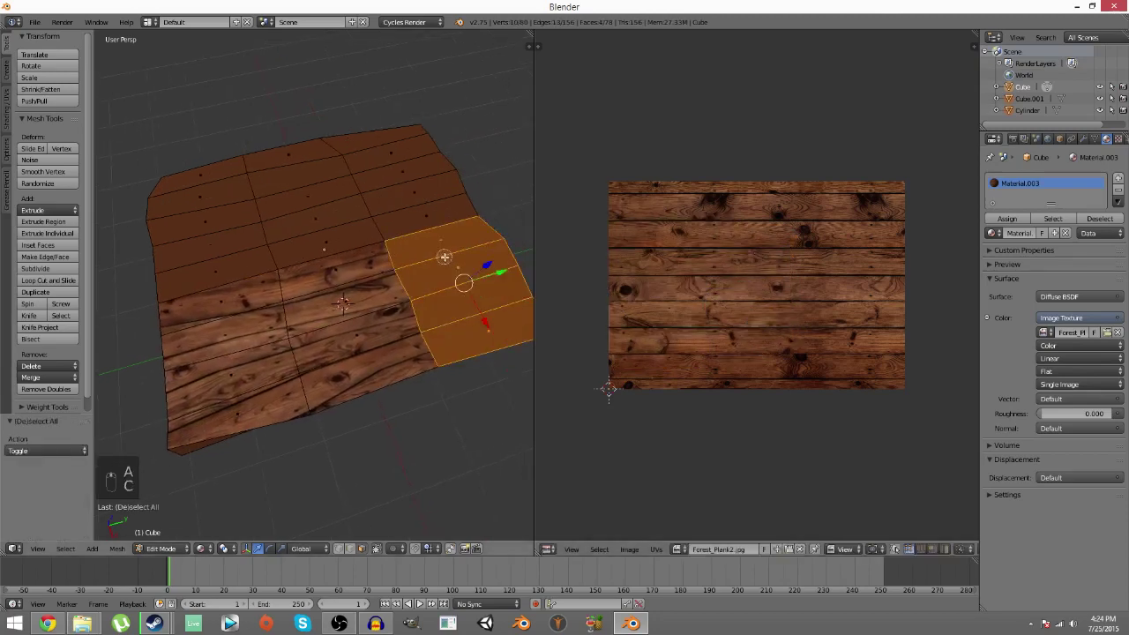
key(u)
click(453, 265)
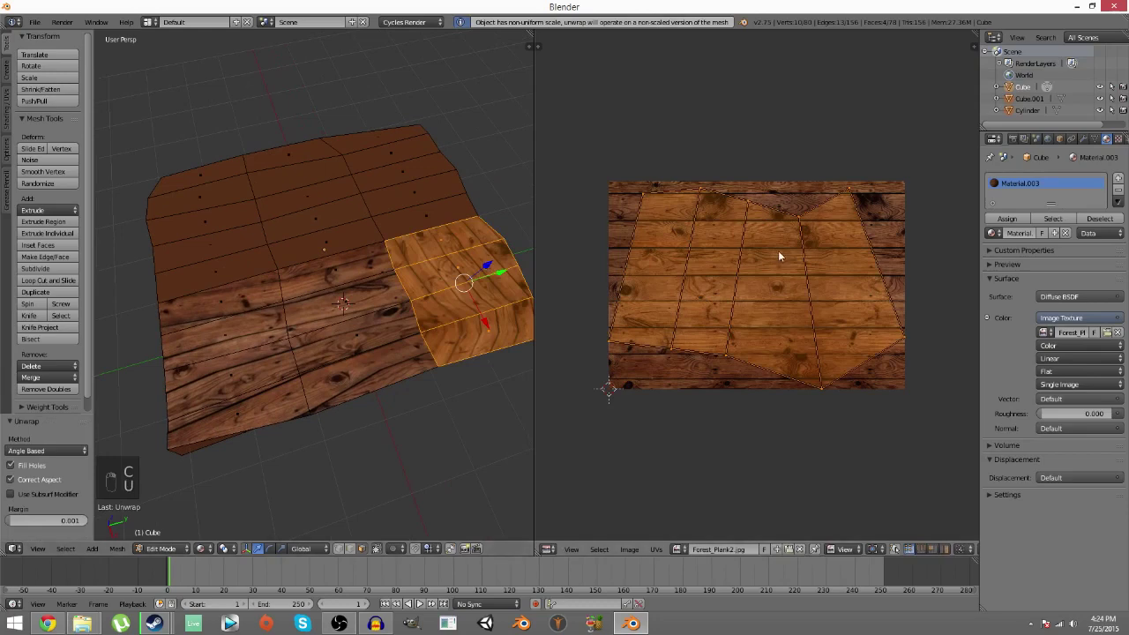
text(r90)
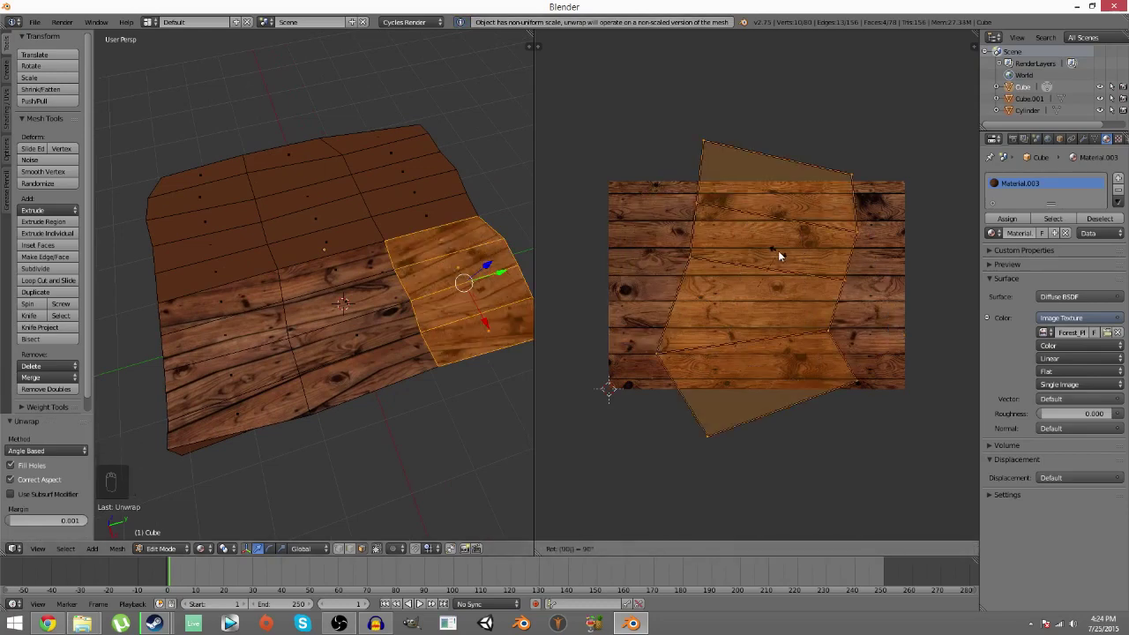
key(Escape)
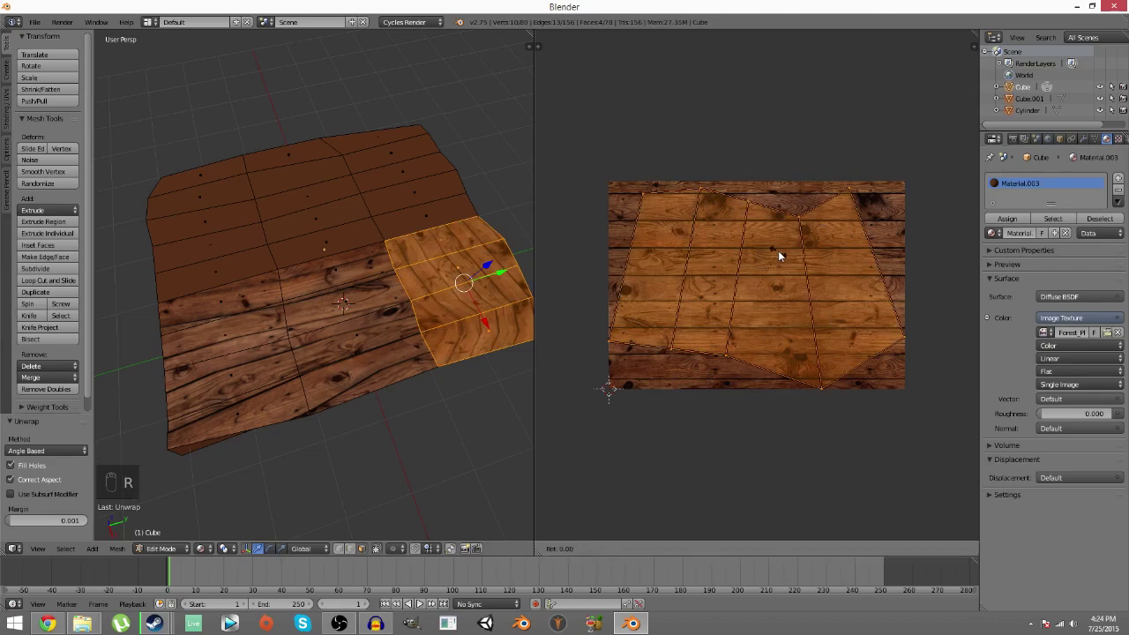
text(r90)
key(Return)
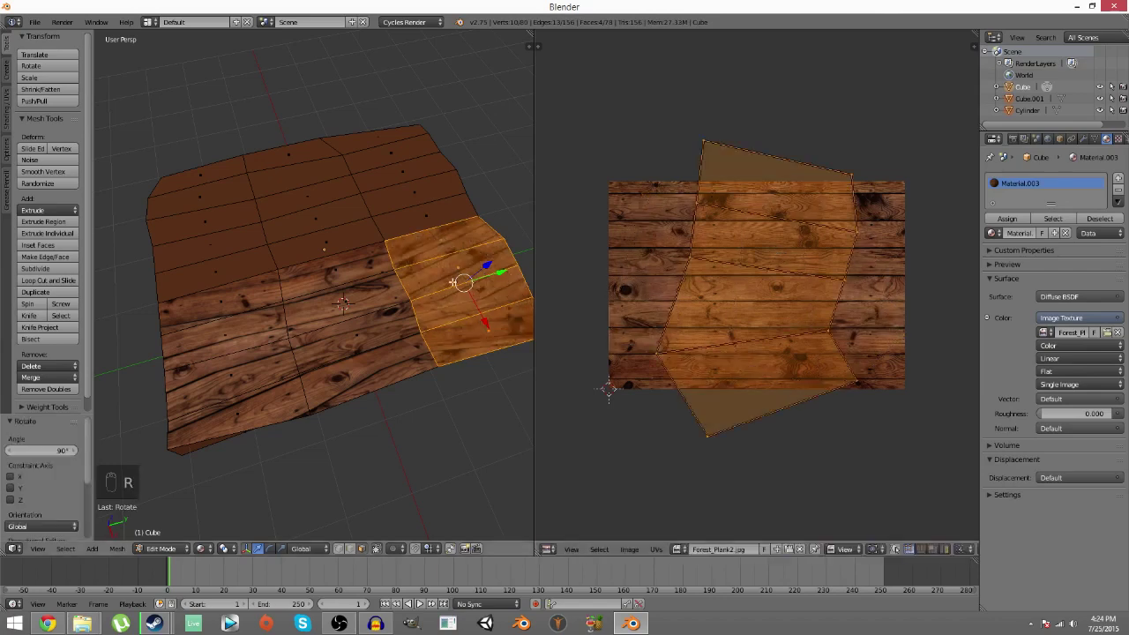
- Reselect the right-hand faces and scale their UV island to 0.617 before moving it
key(a)
scroll(458, 265, up, 3)
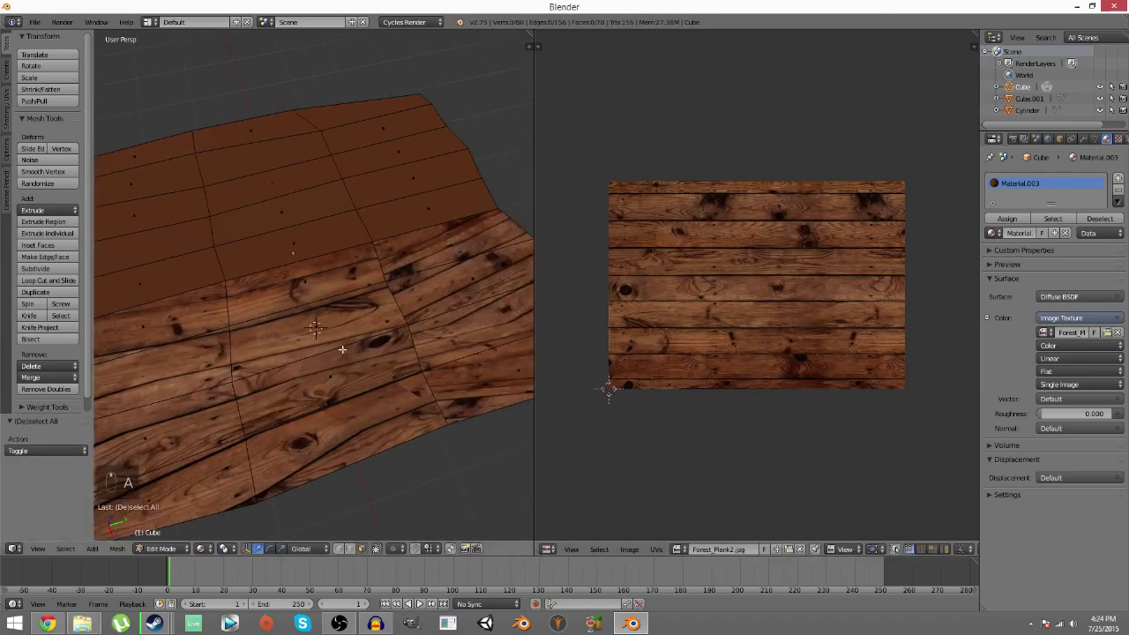
key(c)
drag(500, 363, 432, 258)
key(s)
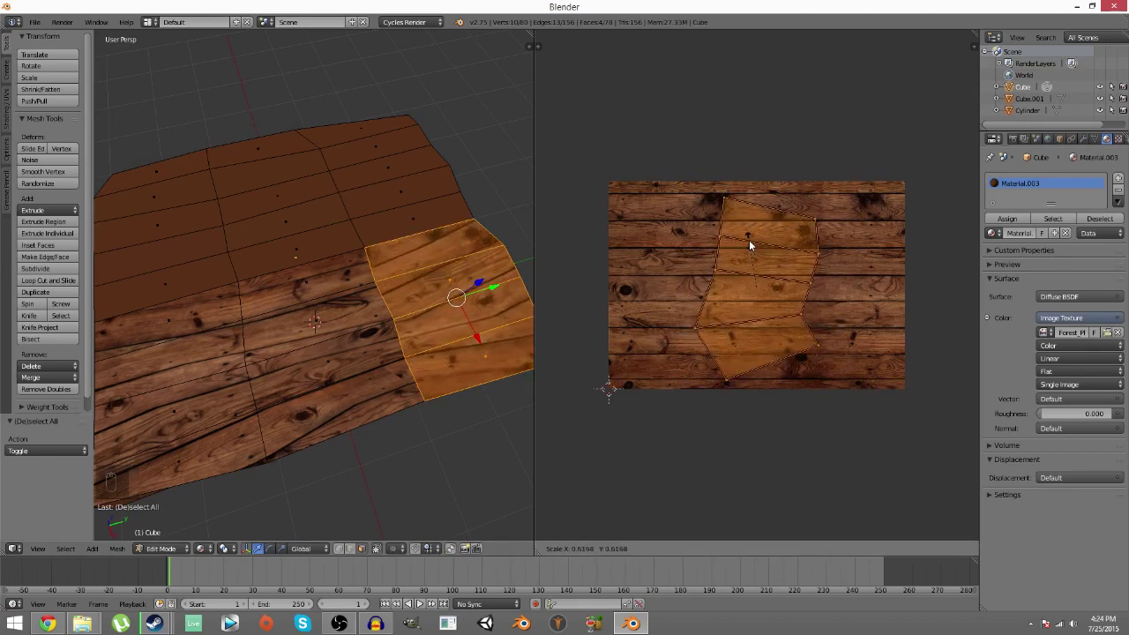
click(749, 240)
key(g)
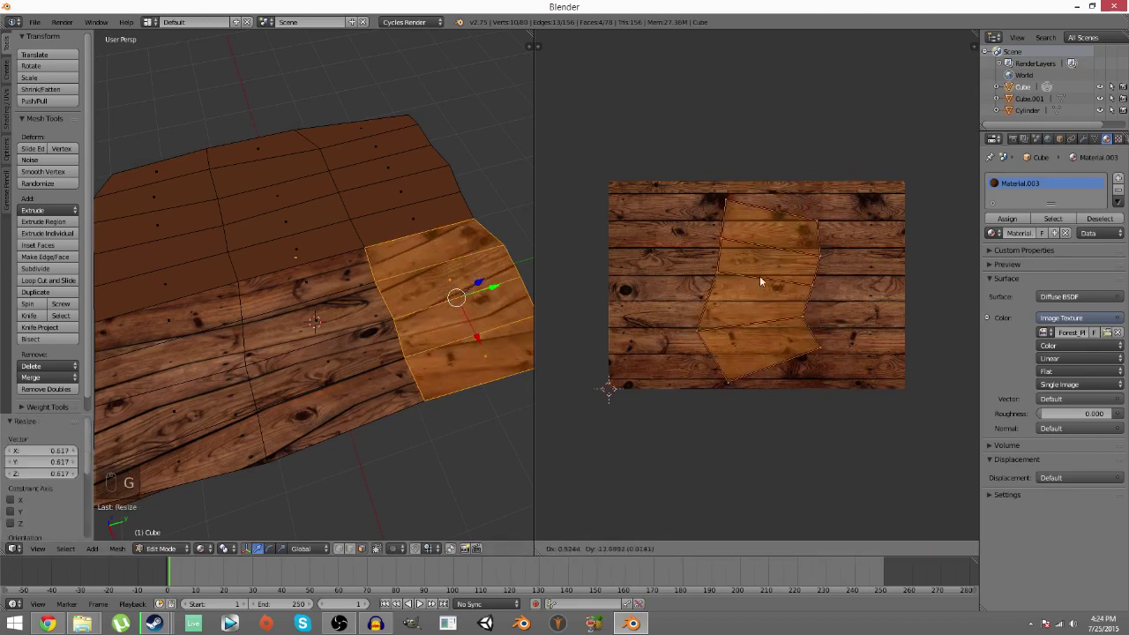
- Place the right-hand island, then unwrap the top strip and a corner face rotated 90°
click(764, 277)
middle_drag(399, 381, 353, 309)
key(a)
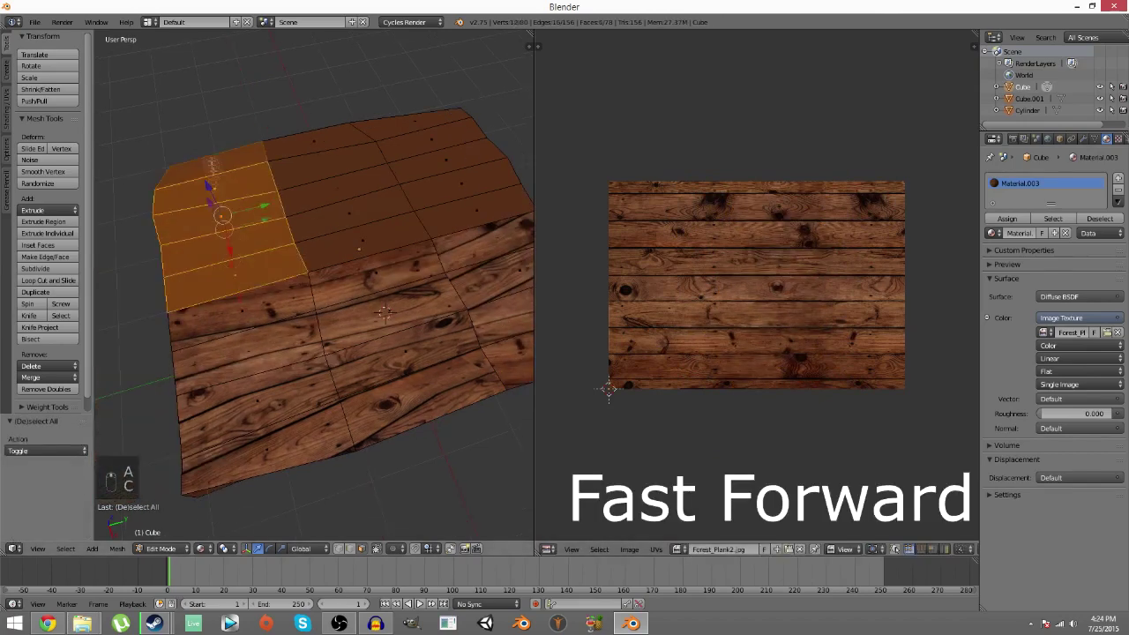
key(c)
drag(185, 221, 406, 203)
key(u)
key(a)
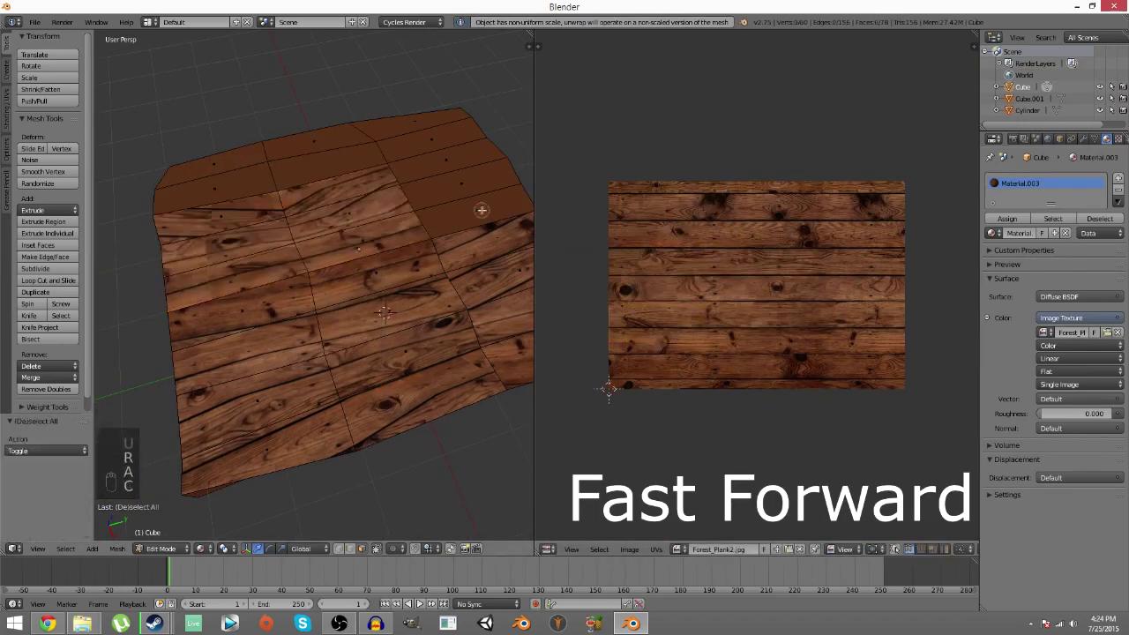
right_click(476, 189)
key(u)
click(406, 156)
text(r90)
key(Return)
- Undo the corner unwrap, re-unwrap the top strip, and return to Object Mode
key(ctrl+z)
key(a)
key(a)
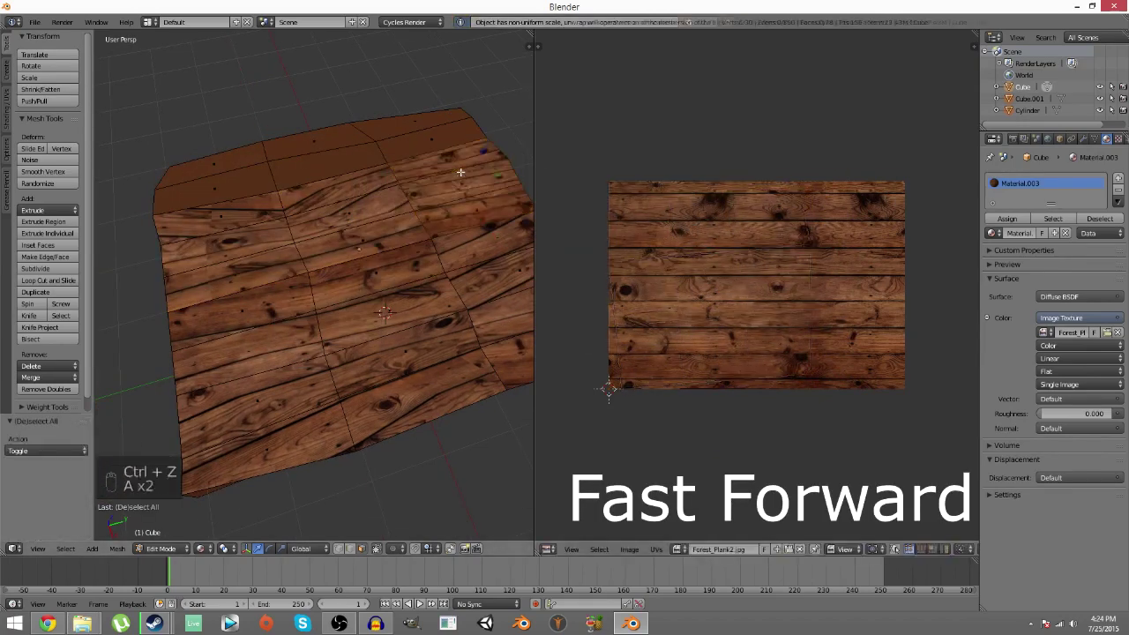
key(c)
drag(176, 185, 458, 141)
key(u)
click(252, 172)
key(a)
key(a)
key(a)
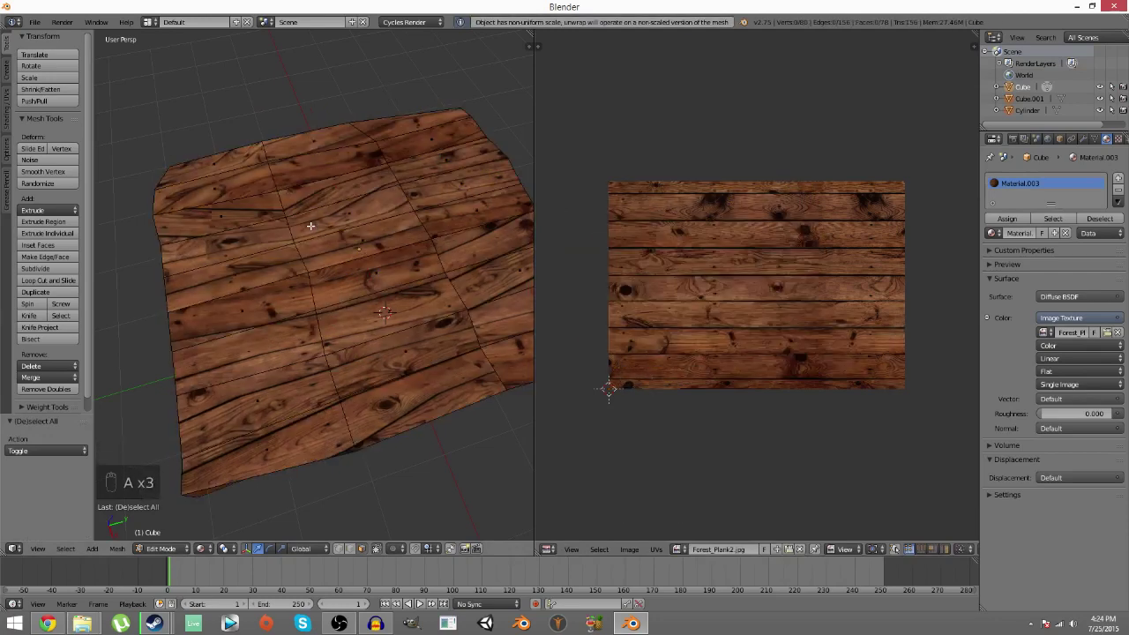
key(Tab)
middle_drag(323, 235, 370, 231)
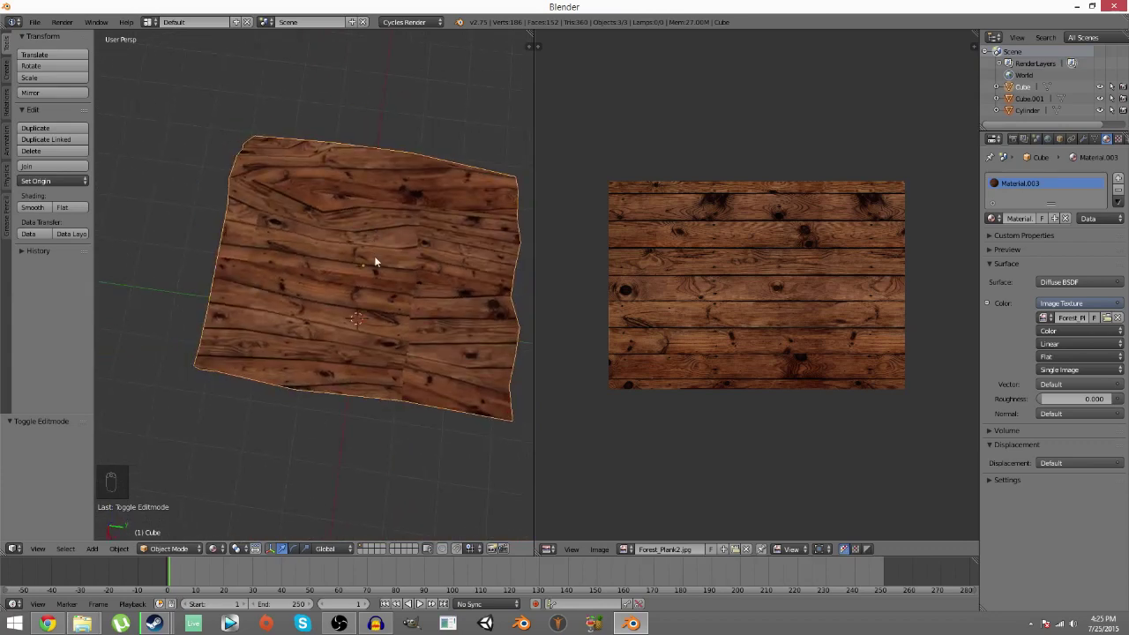
- In Edit Mode, select and unwrap the slab's bottom-left face
key(a)
key(a)
key(Tab)
key(c)
click(256, 371)
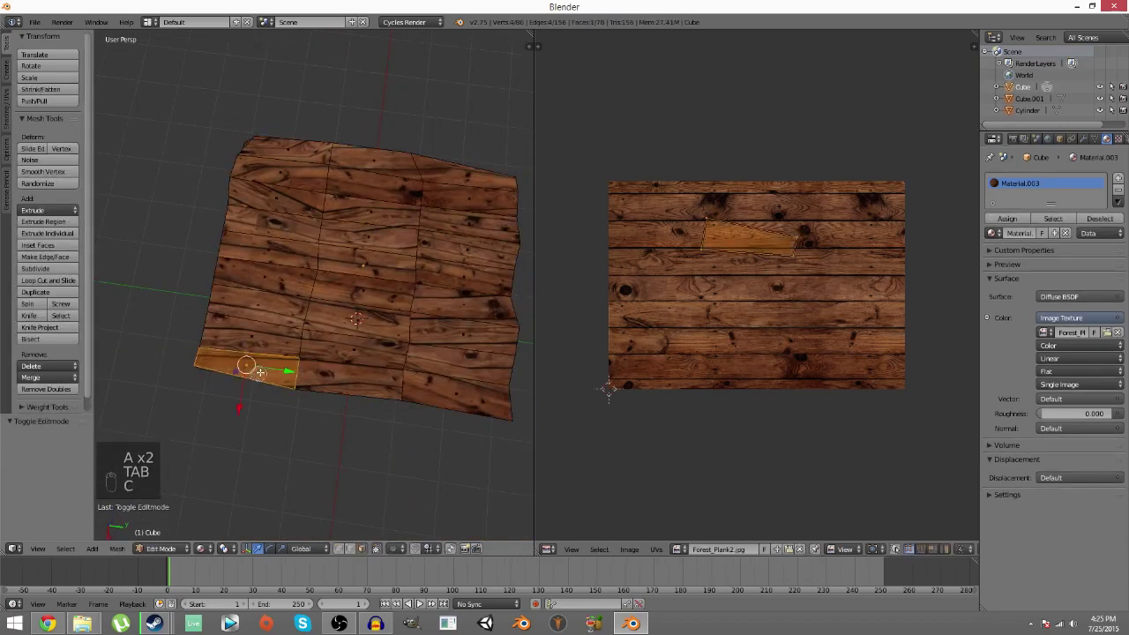
key(u)
click(275, 362)
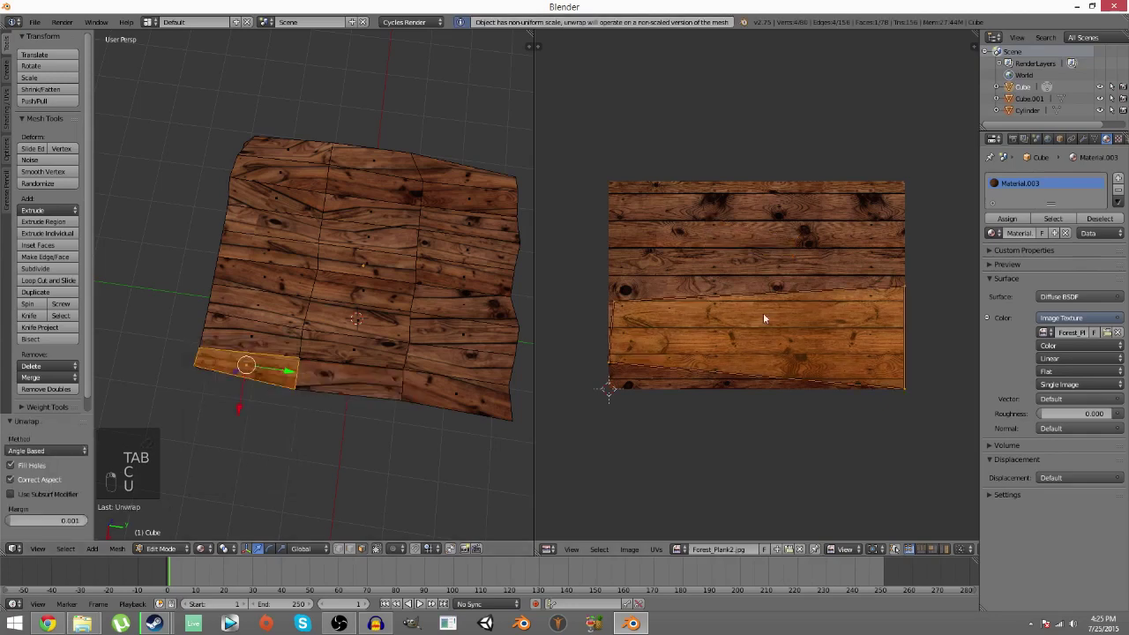
- Unwrap the adjacent bottom face and rotate its UV island 90°
right_click(329, 382)
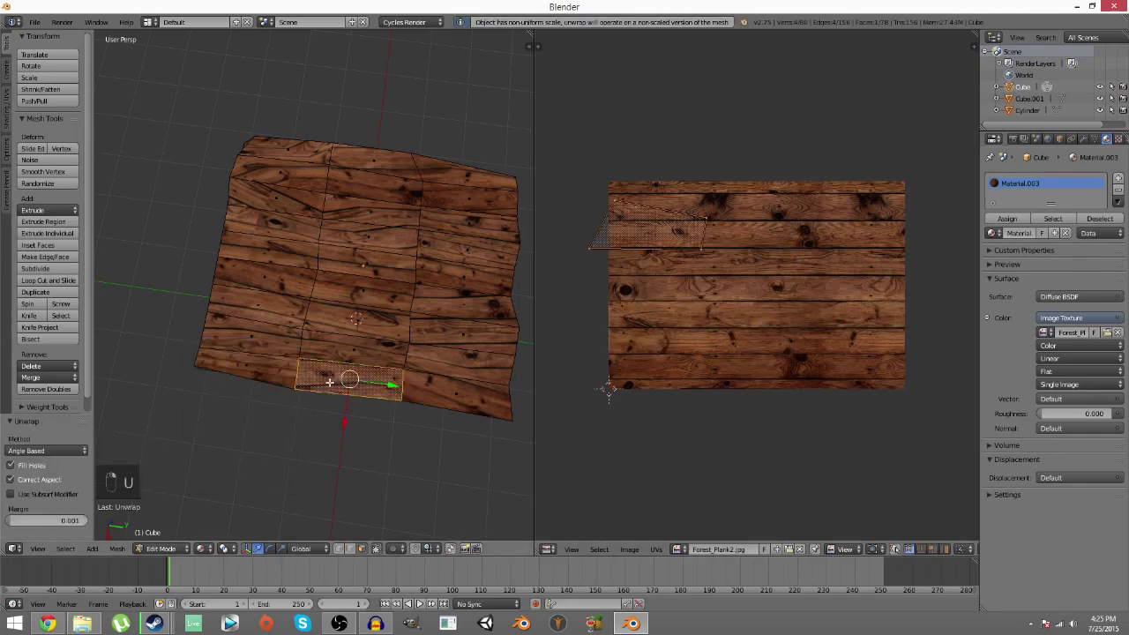
key(u)
click(329, 381)
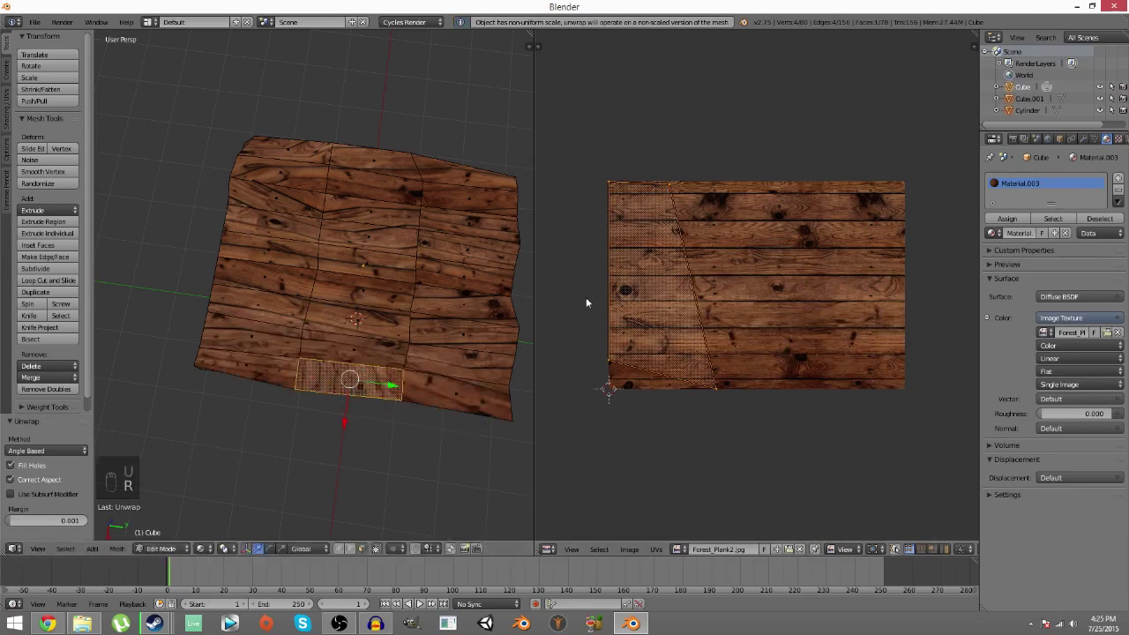
key(r)
key(r)
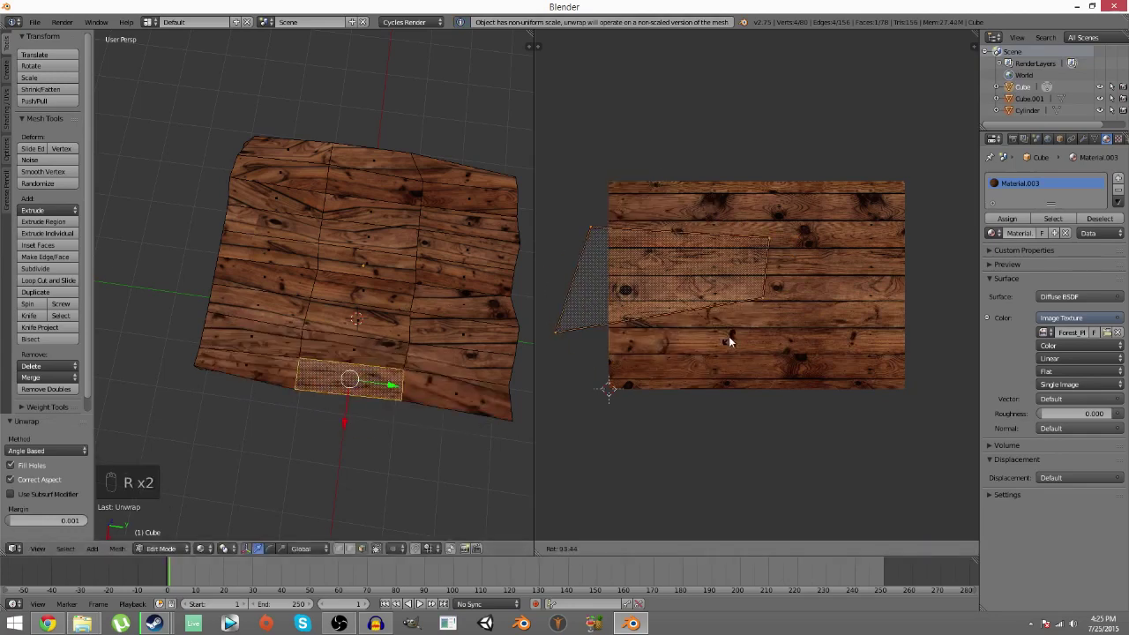
text(90)
key(Return)
- Reposition that bottom face's UV island on the dark plank texture
scroll(388, 410, up, 3)
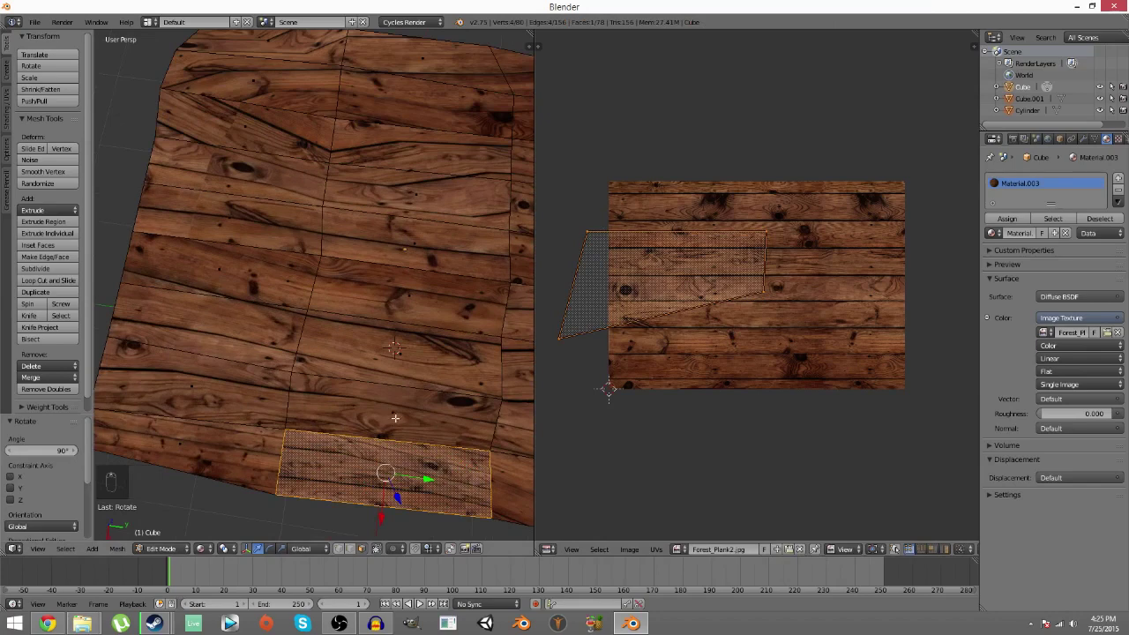
key(a)
shift+middle_drag(426, 358, 420, 324)
right_click(400, 354)
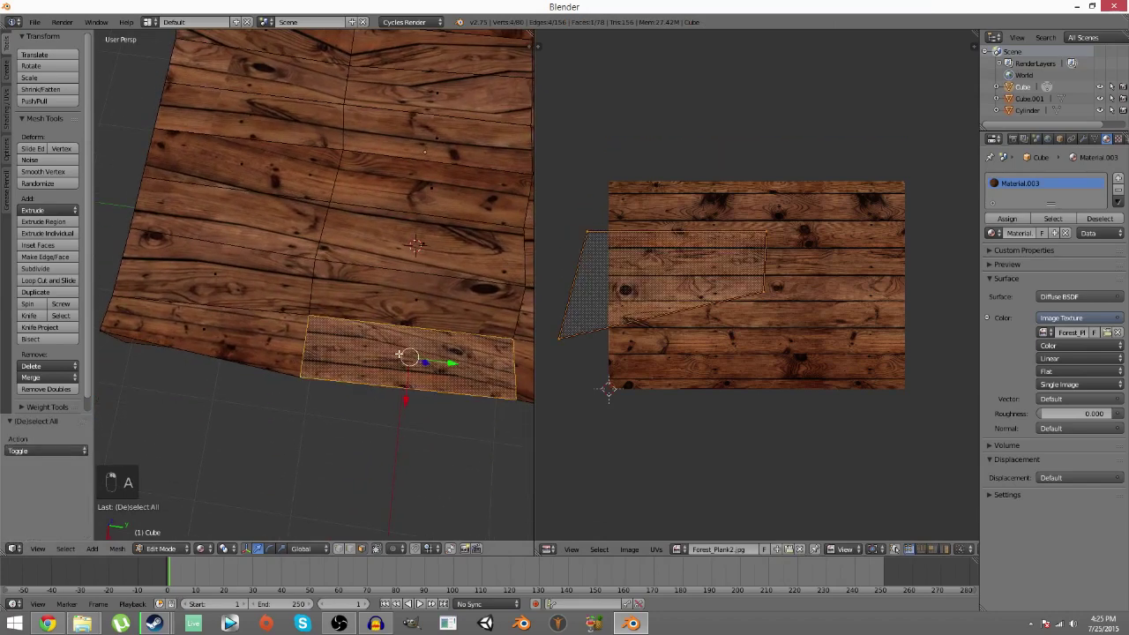
key(g)
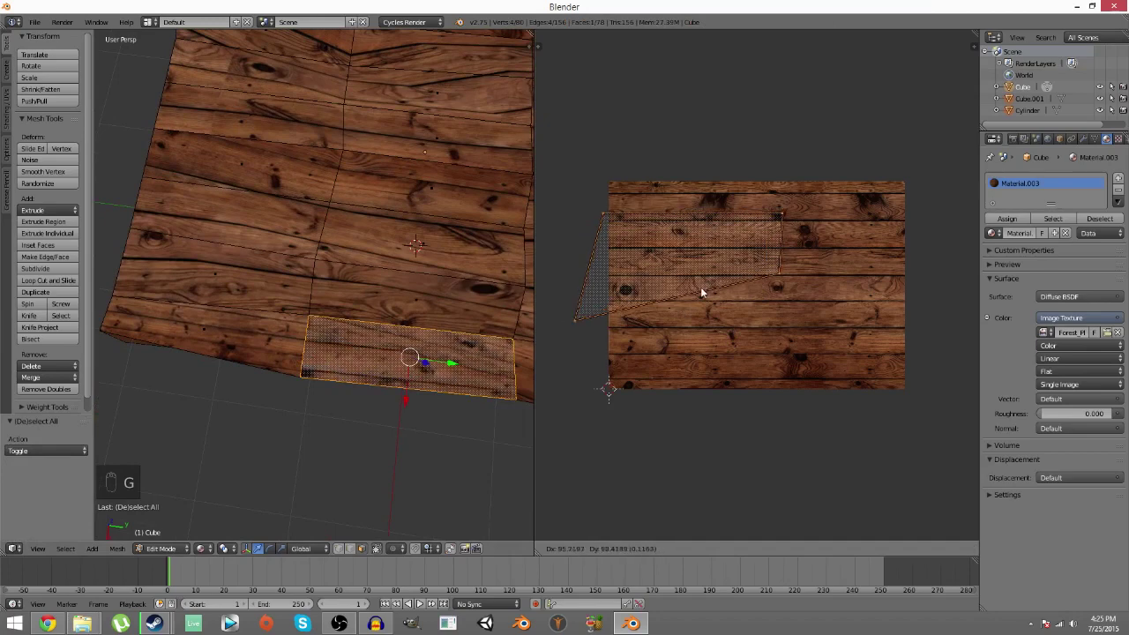
click(700, 287)
key(a)
middle_drag(444, 328, 298, 179)
- In Object Mode, move Cube.001 to the lower-left beside the slab, then reselect the slab
key(Tab)
key(Tab)
key(Tab)
key(Tab)
right_click(374, 142)
drag(504, 175, 218, 311)
key(g)
click(277, 389)
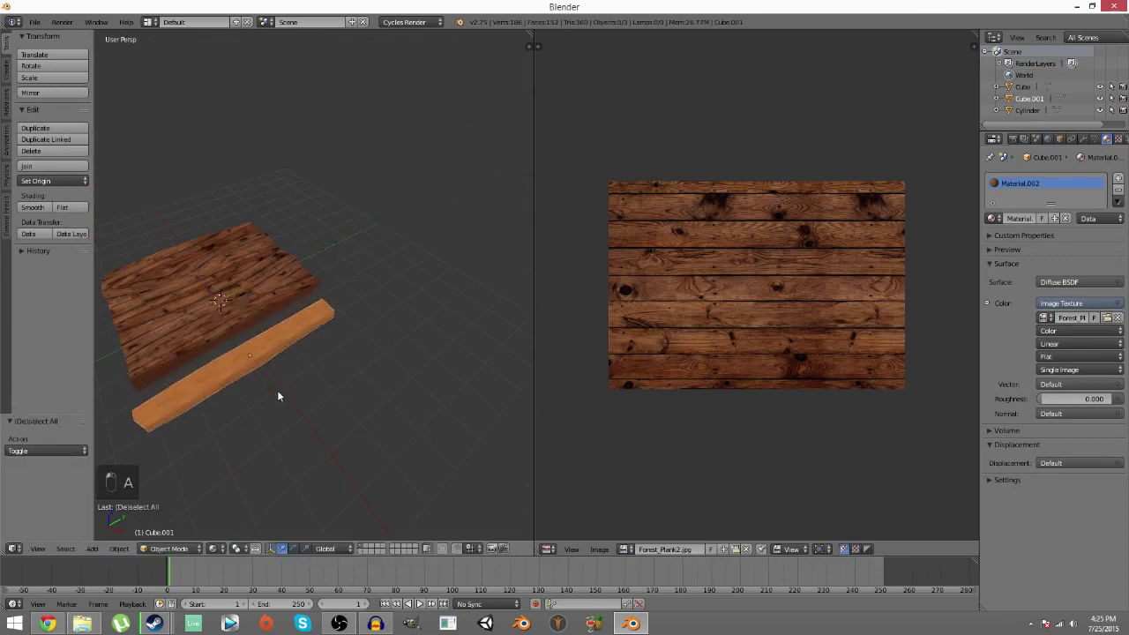
scroll(279, 392, up, 3)
middle_drag(282, 388, 142, 277)
key(a)
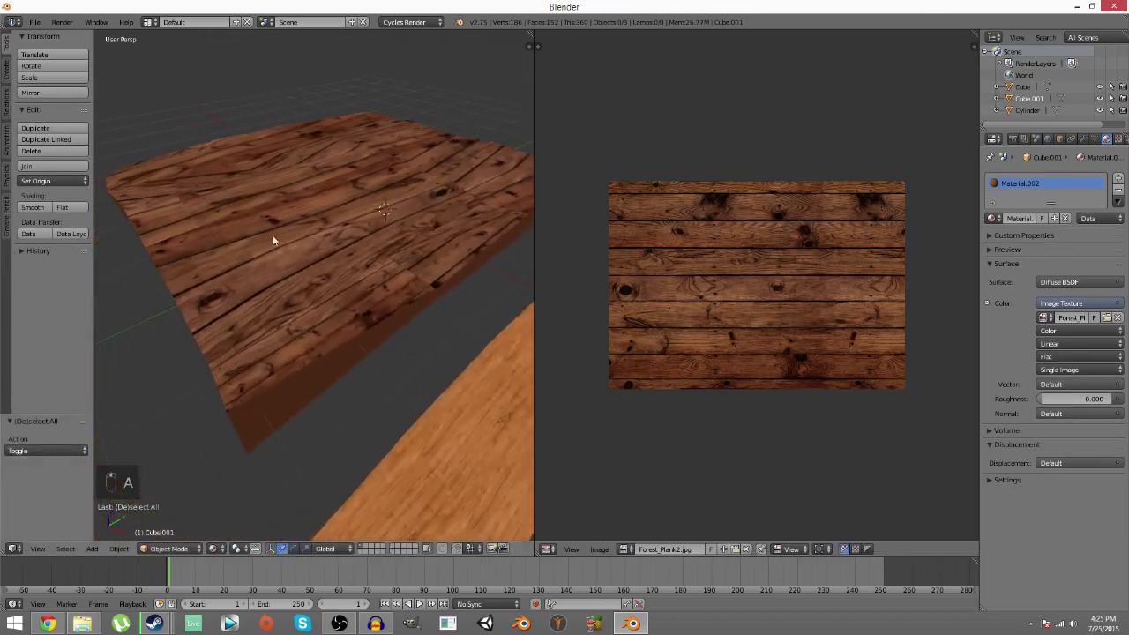
right_click(345, 234)
middle_drag(347, 233, 373, 261)
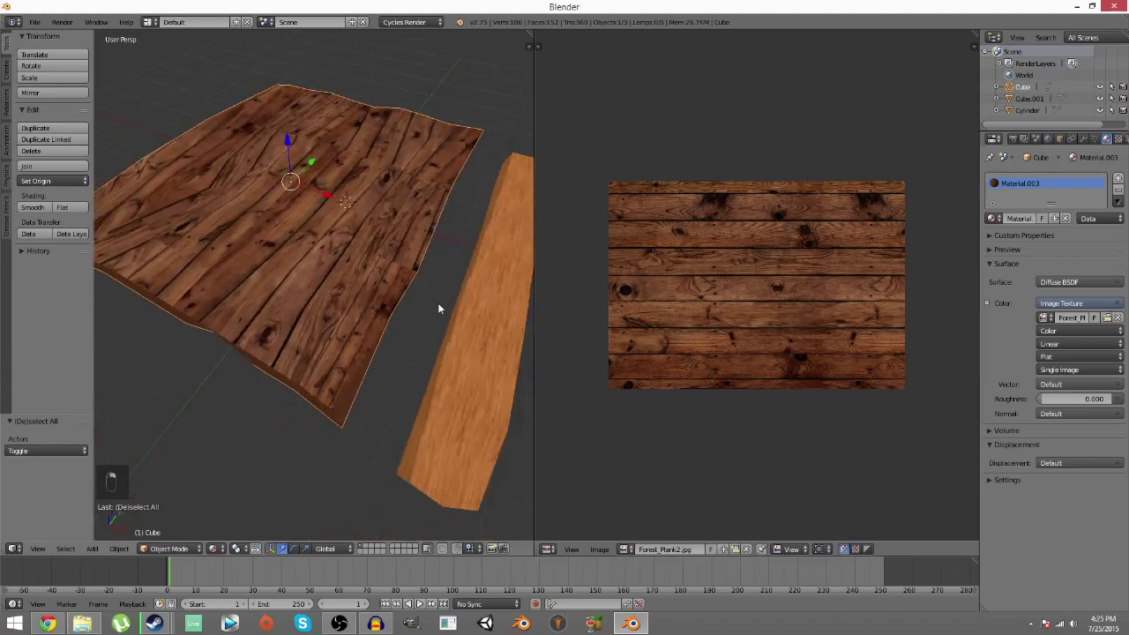